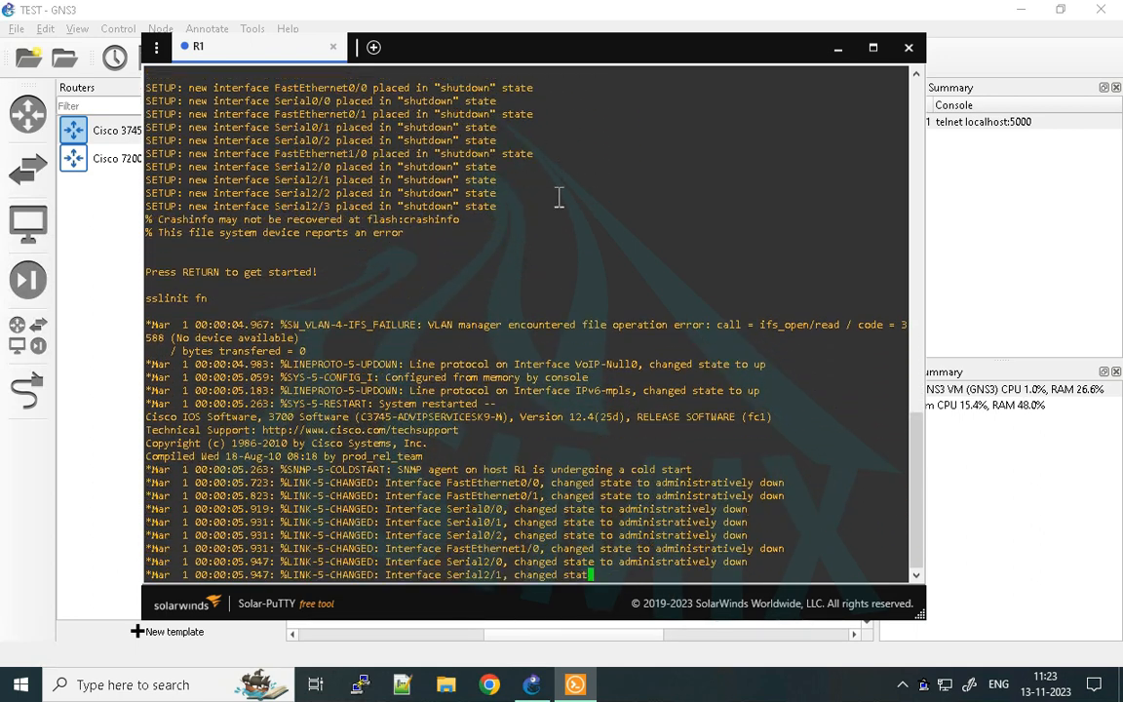
Check that R1's console responds, look briefly at the standalone PuTTY window, and close both.
key(Return)
key(Return)
click(358, 686)
drag(461, 166, 423, 159)
click(708, 159)
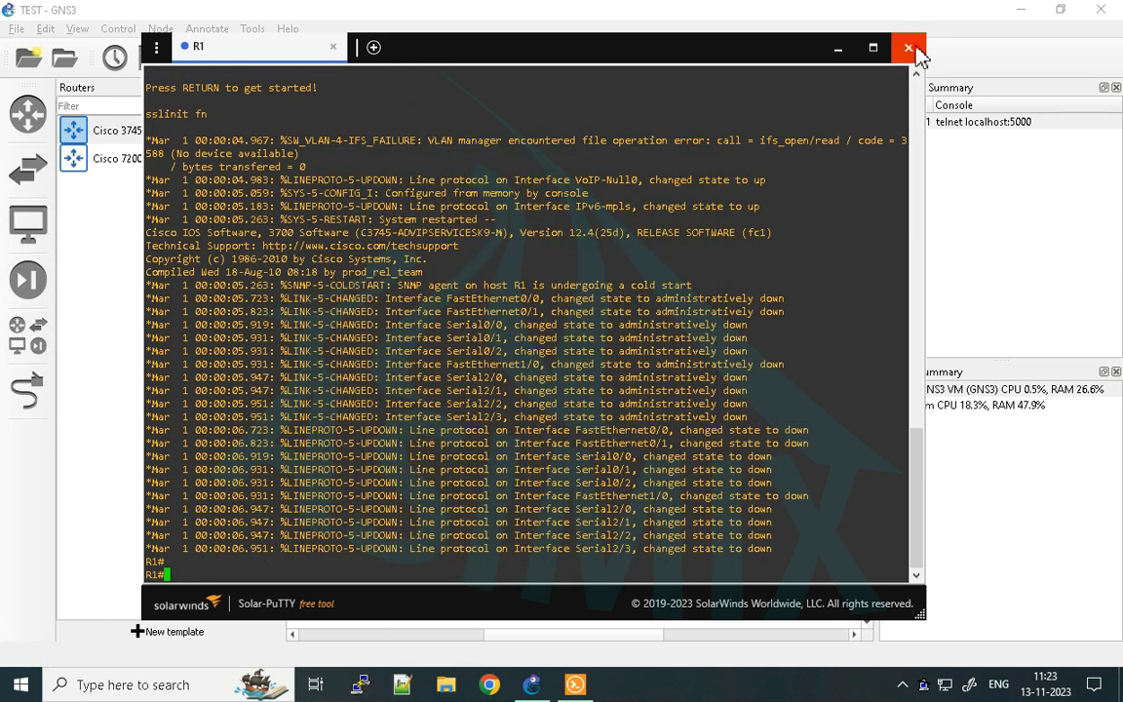
click(908, 47)
Change the Telnet console application in the general preferences to the predefined command Putty (normal standalone version).
click(44, 28)
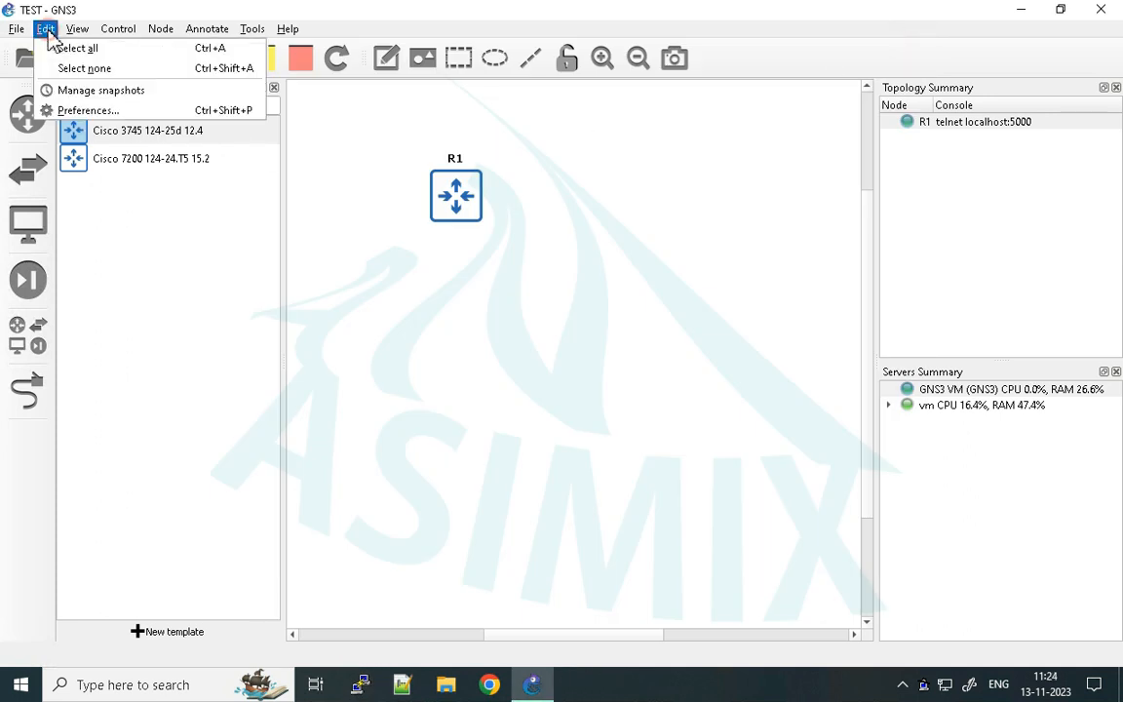
click(58, 107)
click(488, 104)
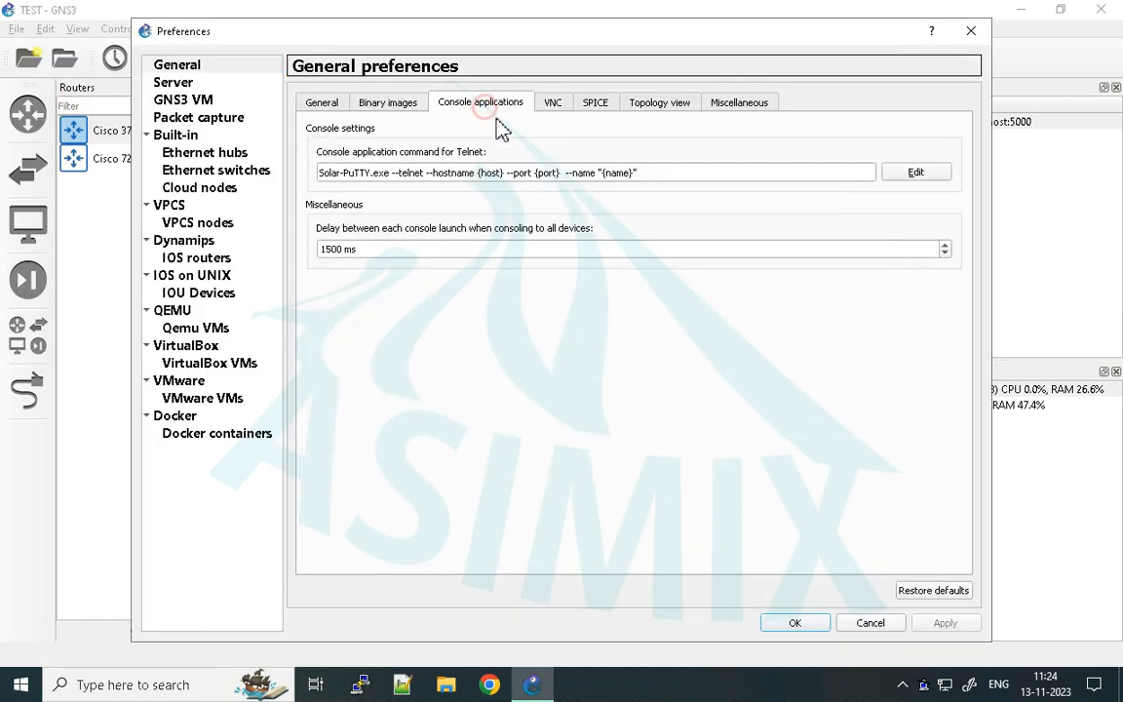
click(909, 174)
click(523, 192)
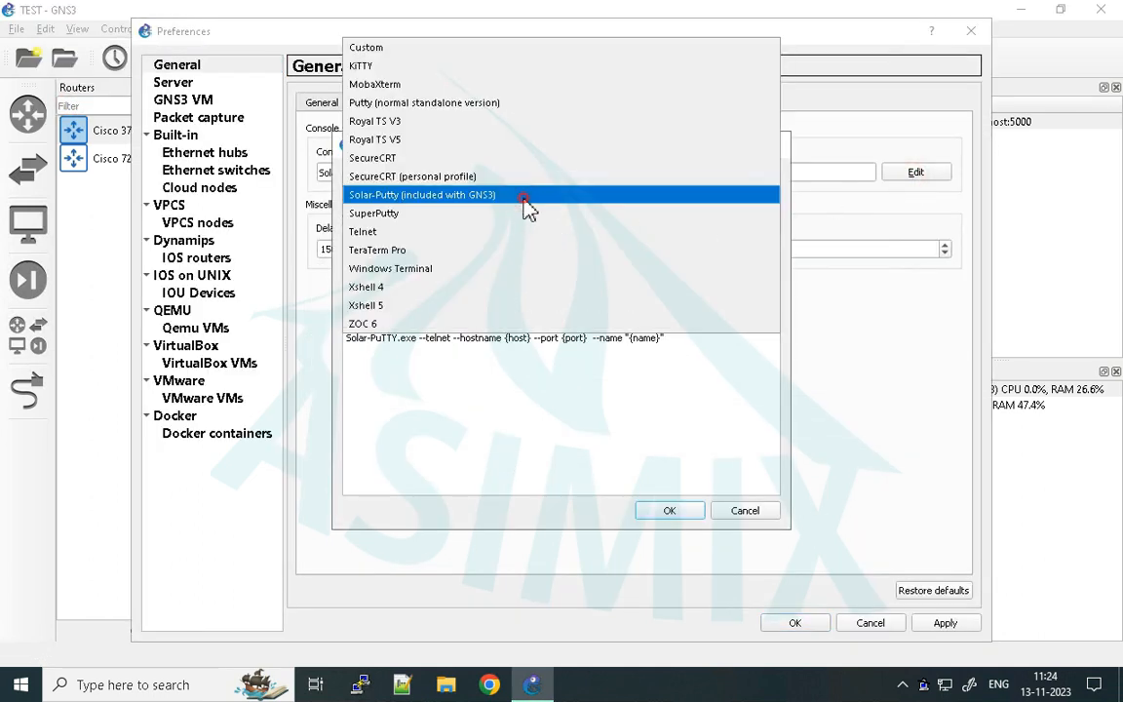
click(406, 109)
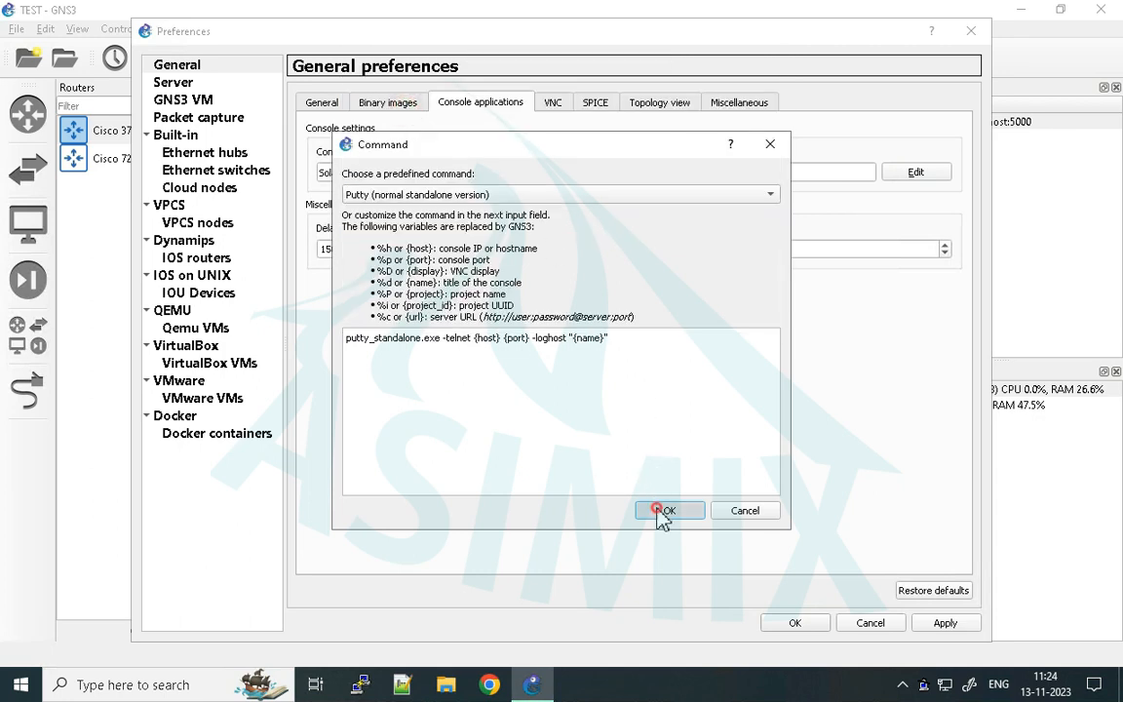
click(668, 510)
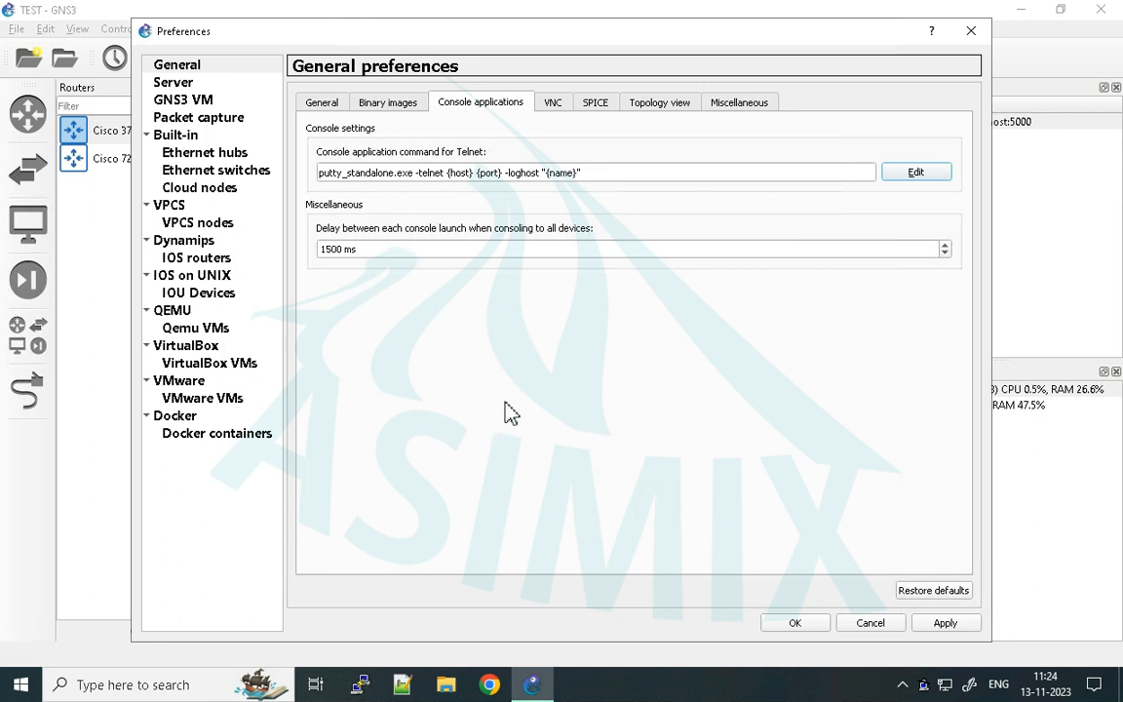
Look at the standalone PuTTY configuration window, close it, and apply and save the console preferences.
click(360, 683)
drag(437, 168, 365, 150)
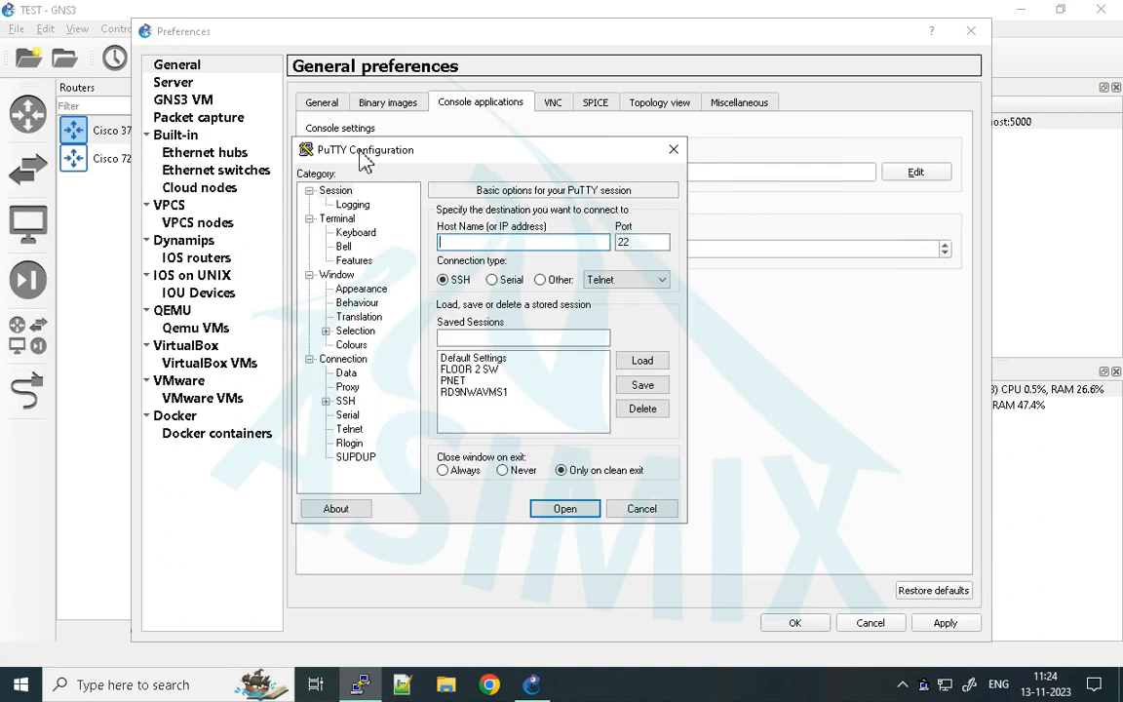
click(672, 149)
click(938, 632)
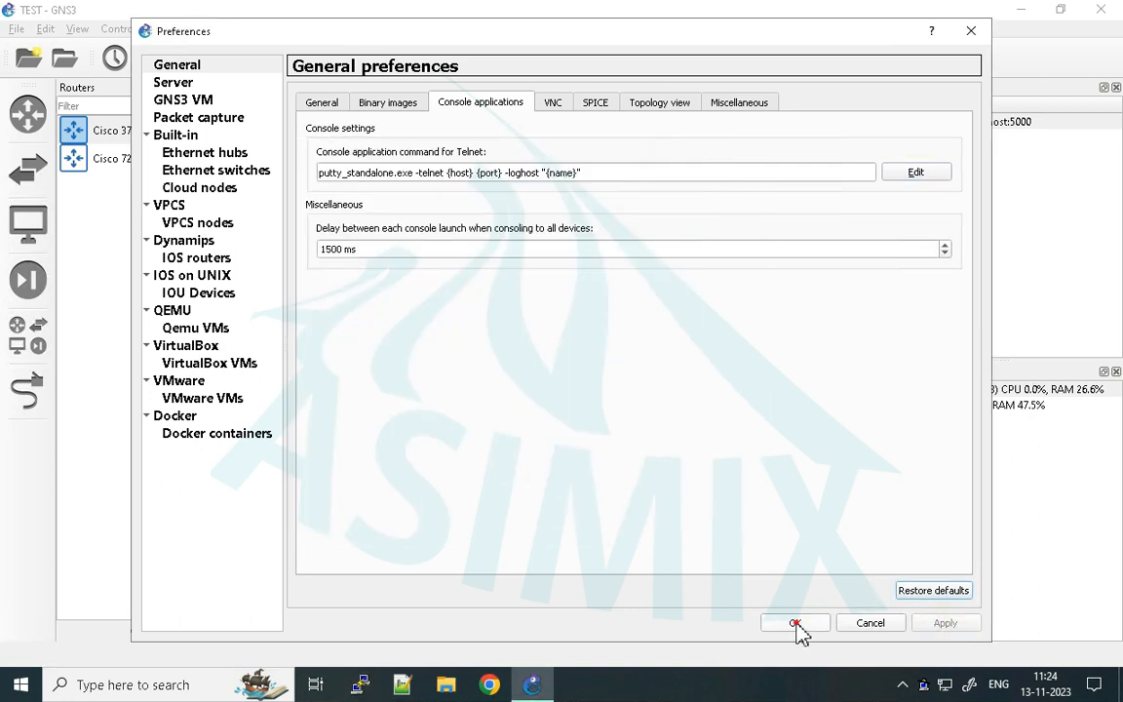
click(796, 630)
Open R1's console to test it with PuTTY, send a few blank lines at the prompt, and close it.
right_click(471, 211)
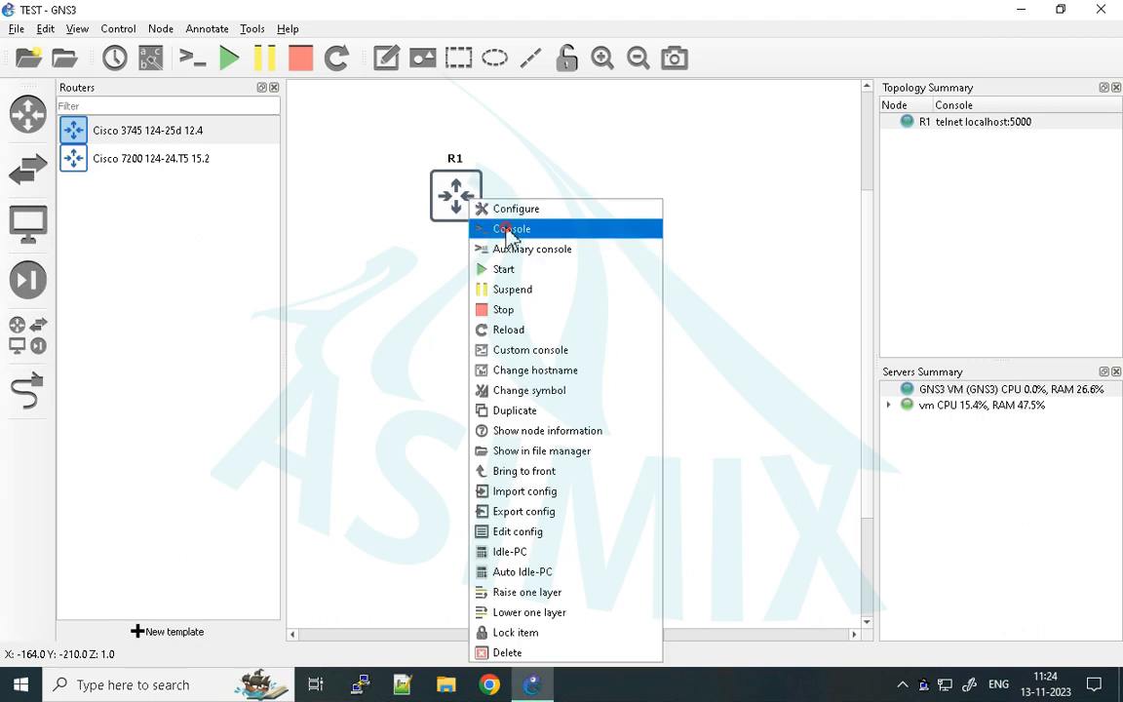
click(505, 228)
key(Return)
key(Return)
key(Return)
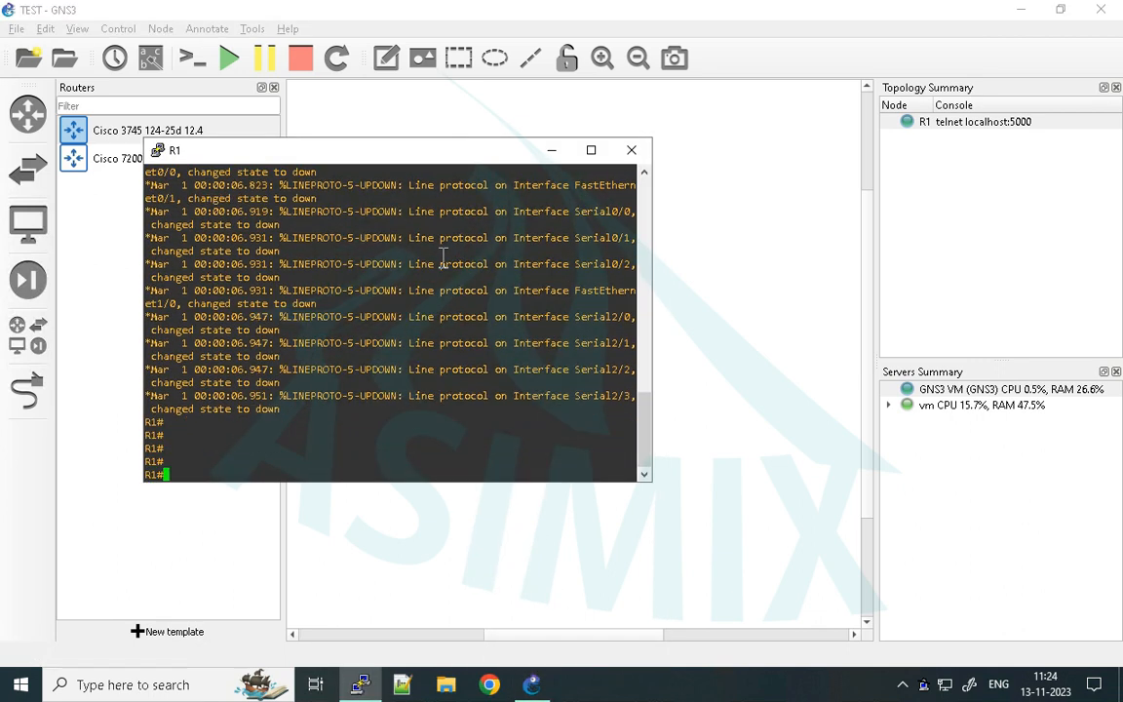
drag(393, 158, 467, 132)
key(Return)
key(Return)
key(Return)
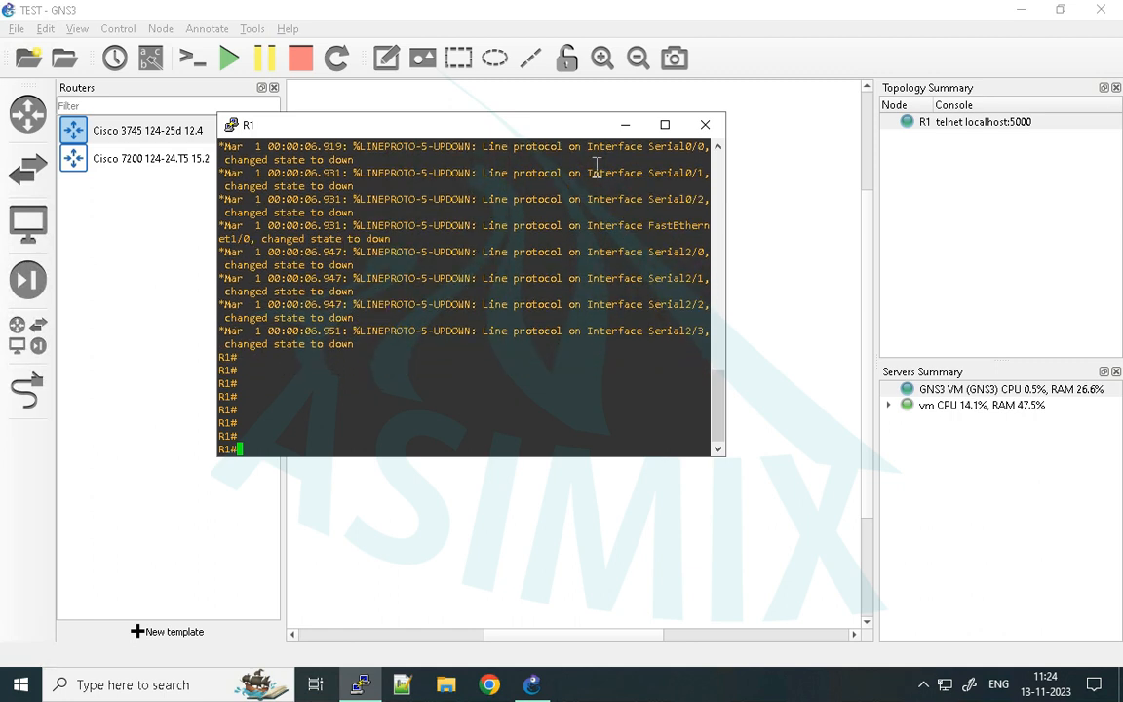
click(705, 123)
click(602, 407)
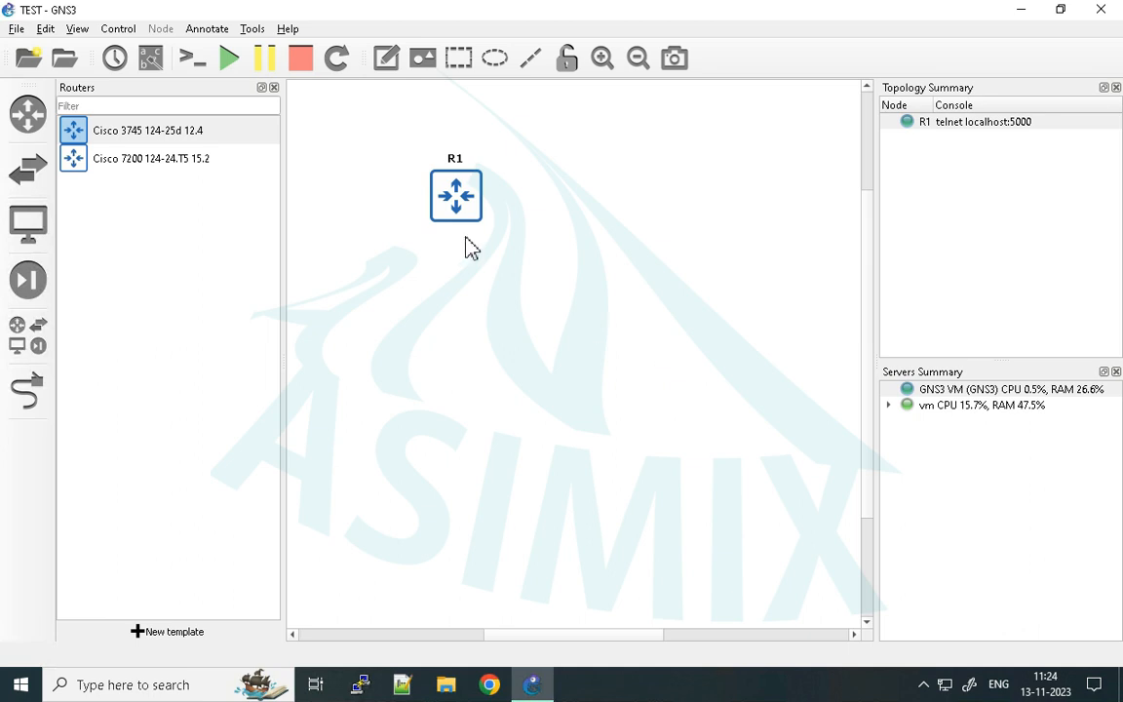
Stop router R1 and delete it from the workspace.
drag(467, 199, 500, 220)
right_click(496, 228)
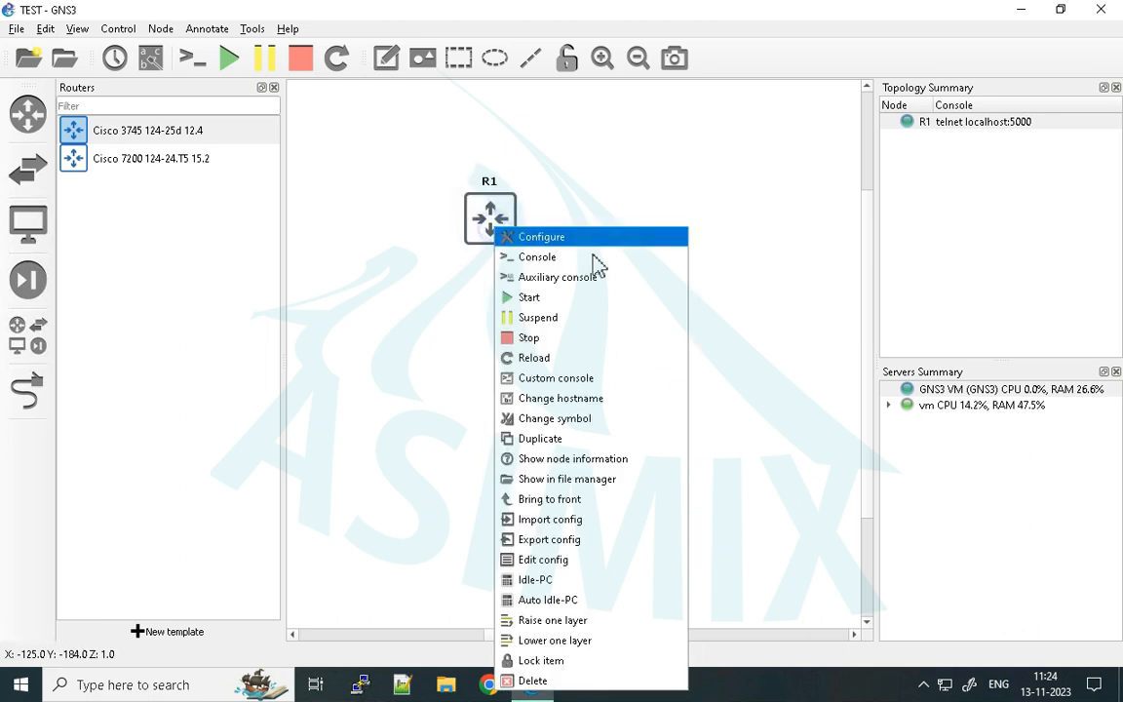
click(543, 338)
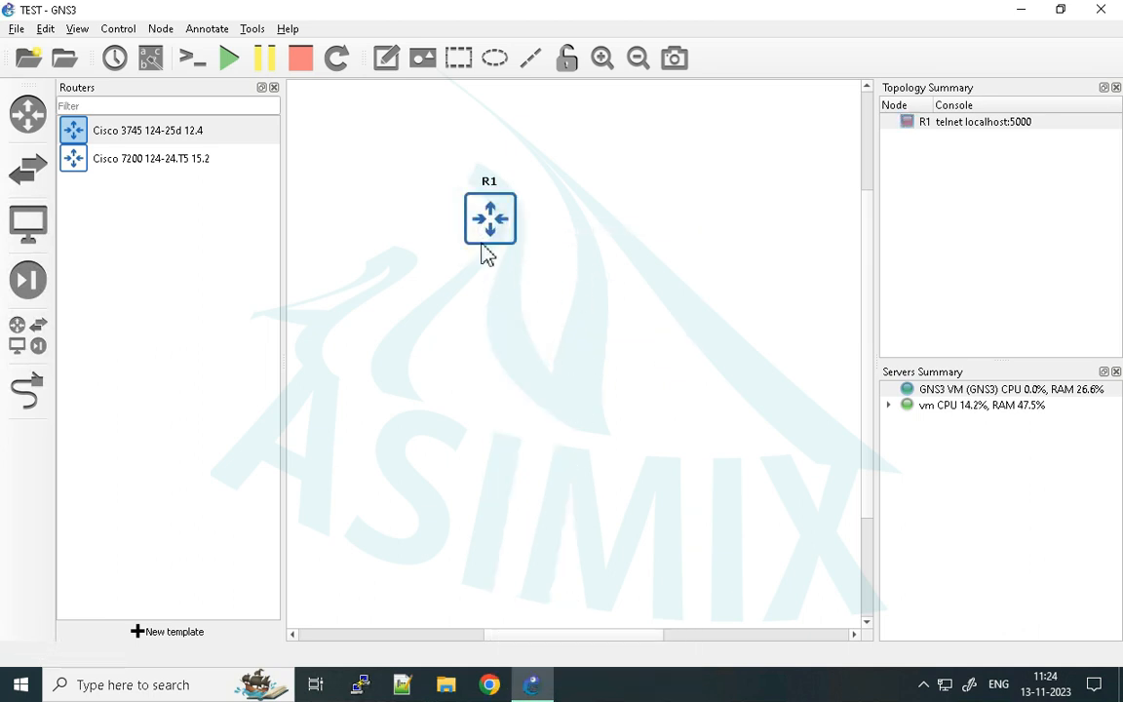
right_click(477, 218)
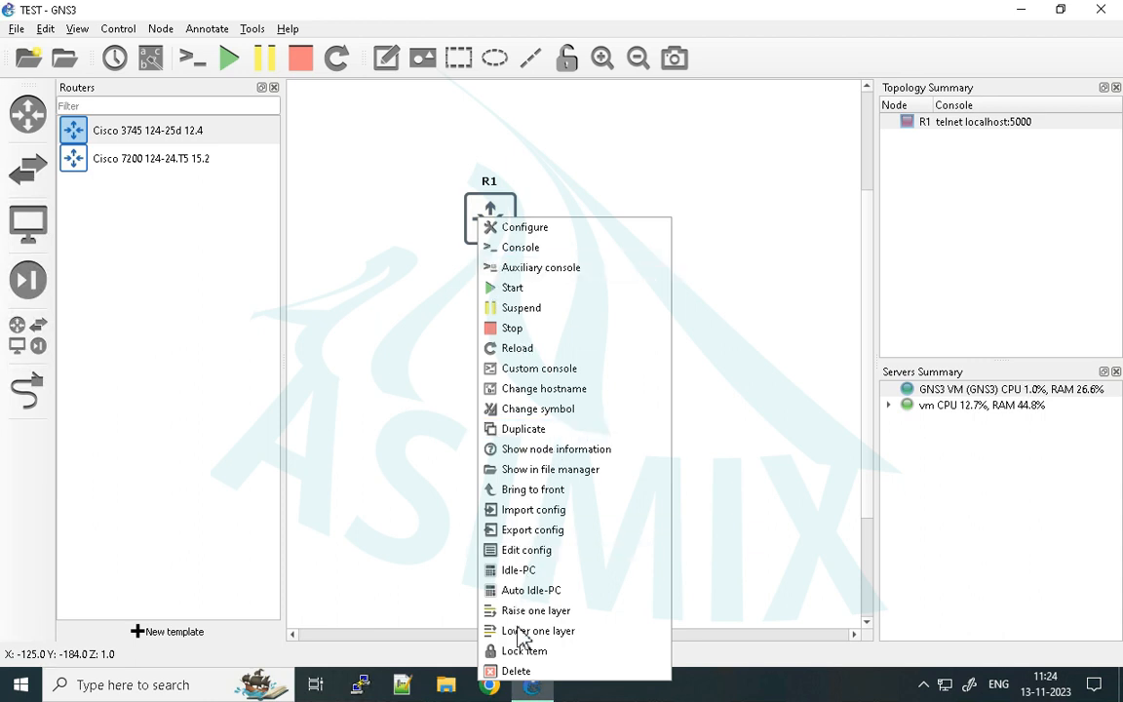
click(516, 670)
click(567, 363)
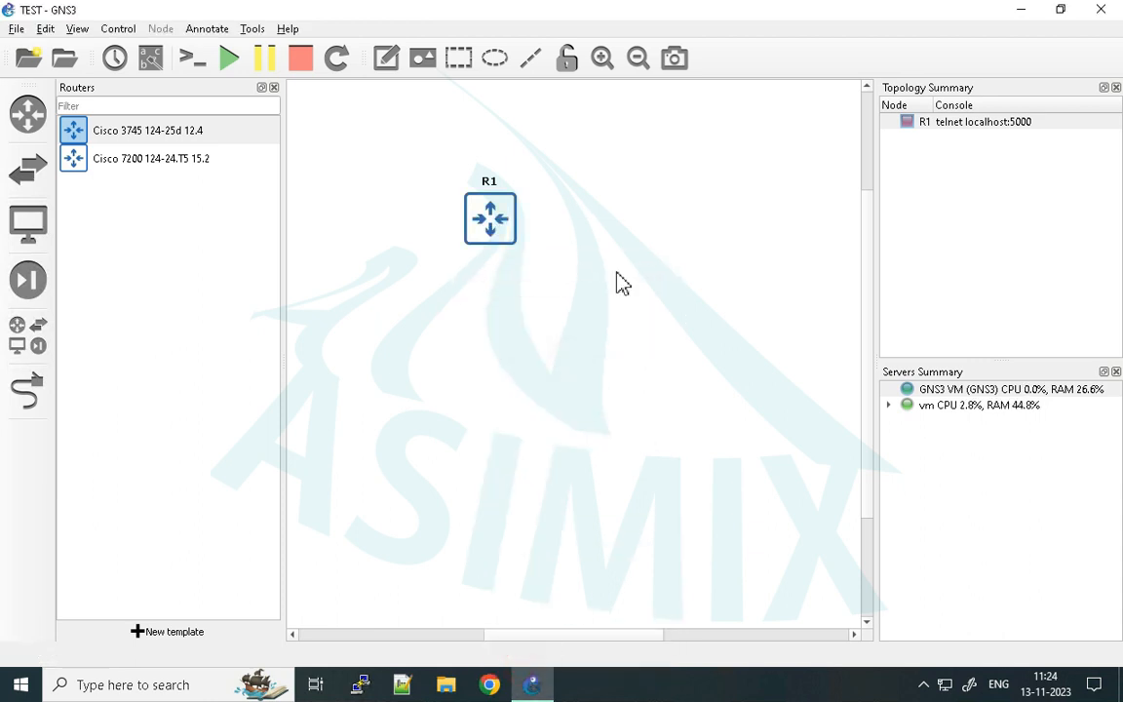
click(274, 88)
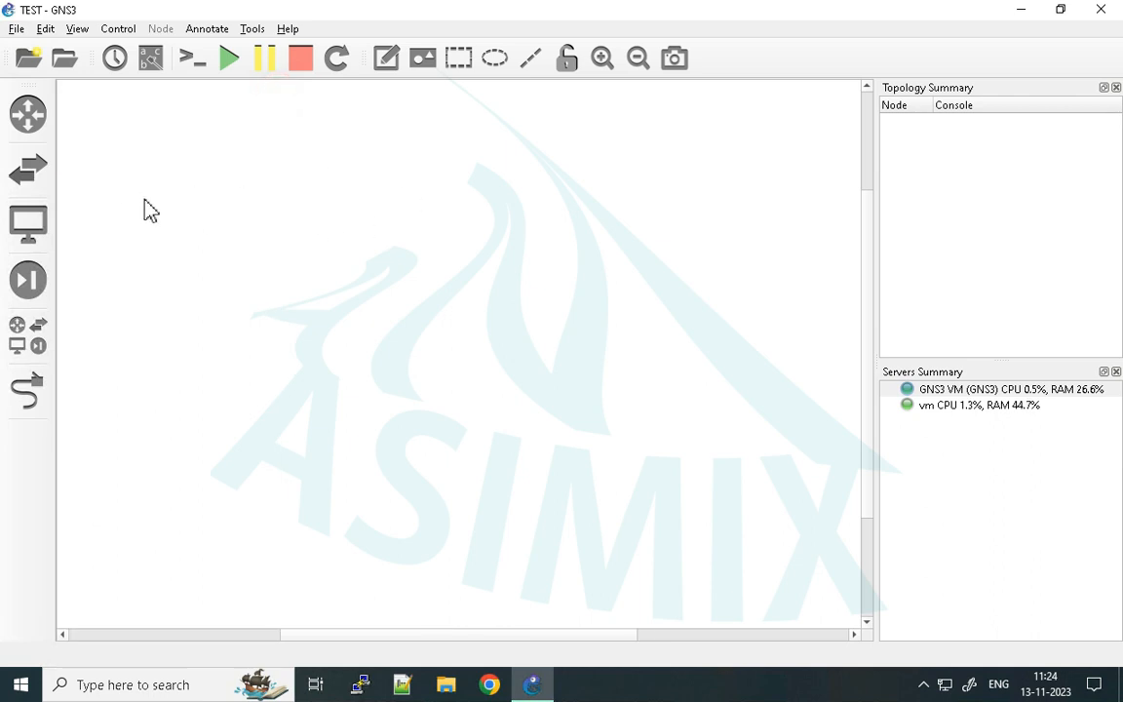
Add a Cisco IOU L2 15.1a switch to the workspace and position it in the upper area.
click(39, 172)
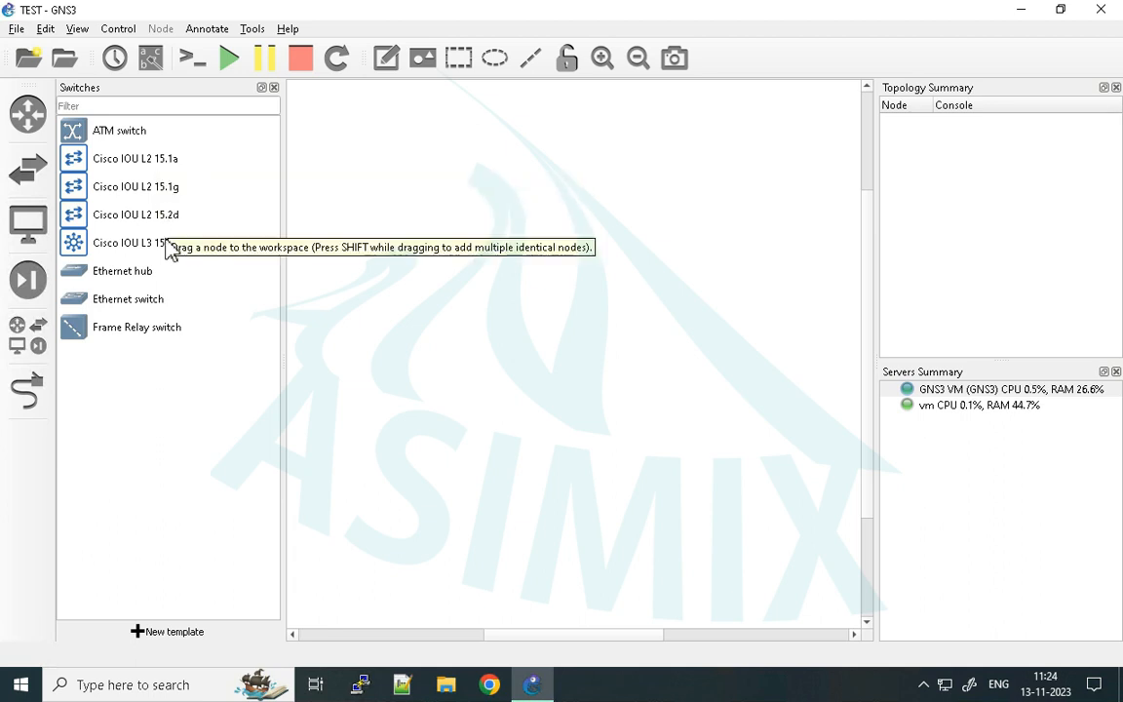
drag(115, 166, 504, 230)
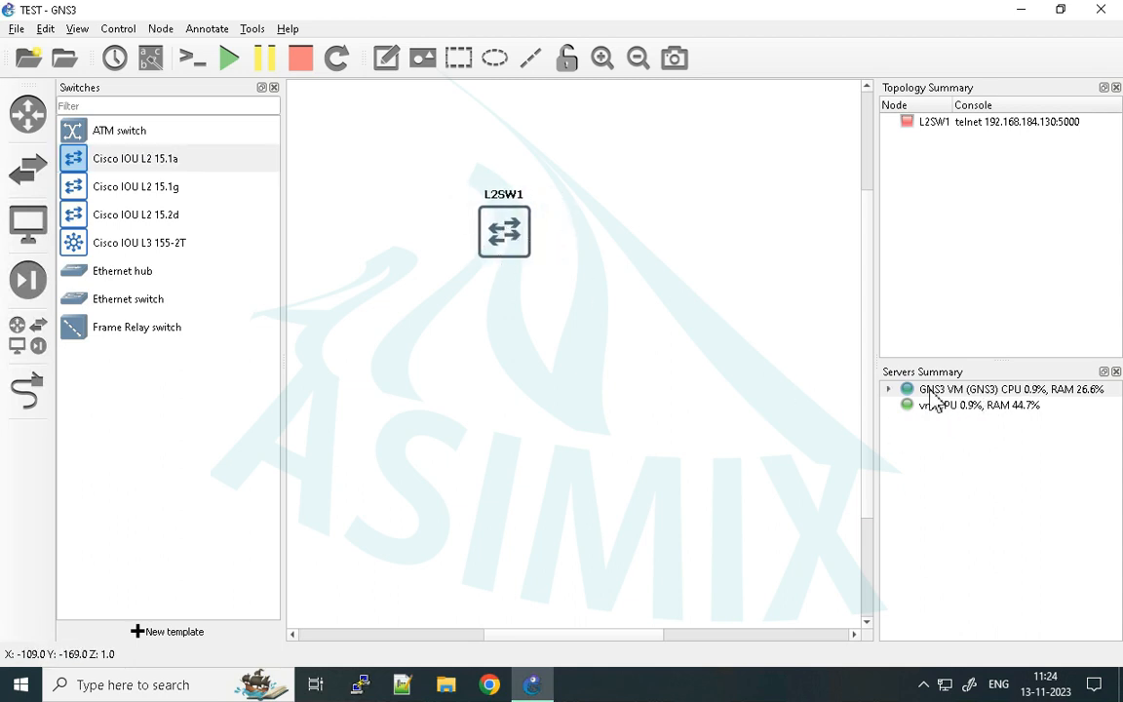
mouse_move(522, 244)
mouse_down()
mouse_move(531, 271)
mouse_move(530, 236)
mouse_up()
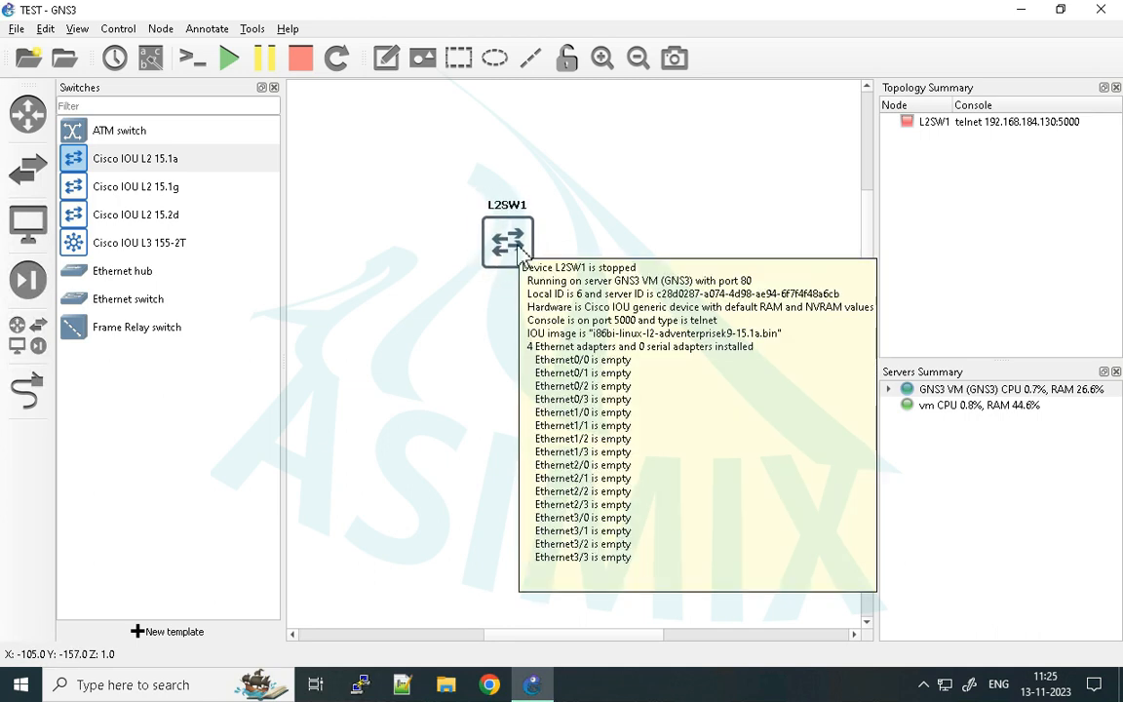
drag(517, 255, 480, 237)
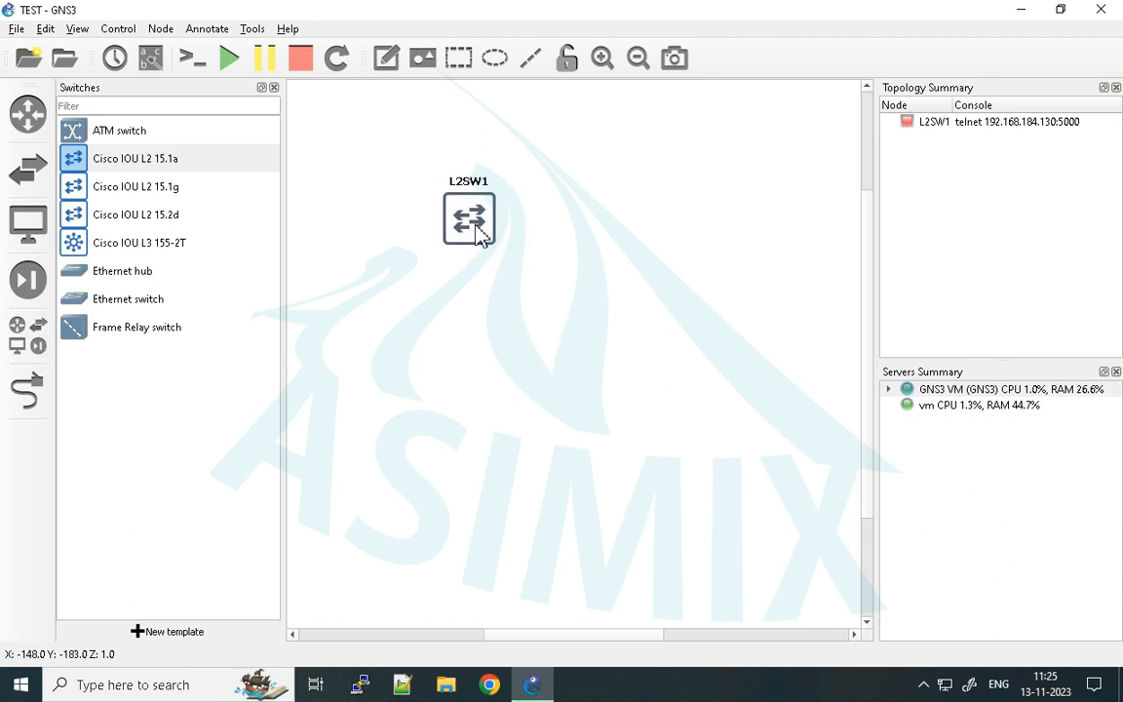
Try to start the switch L2SW1.
right_click(483, 229)
click(489, 276)
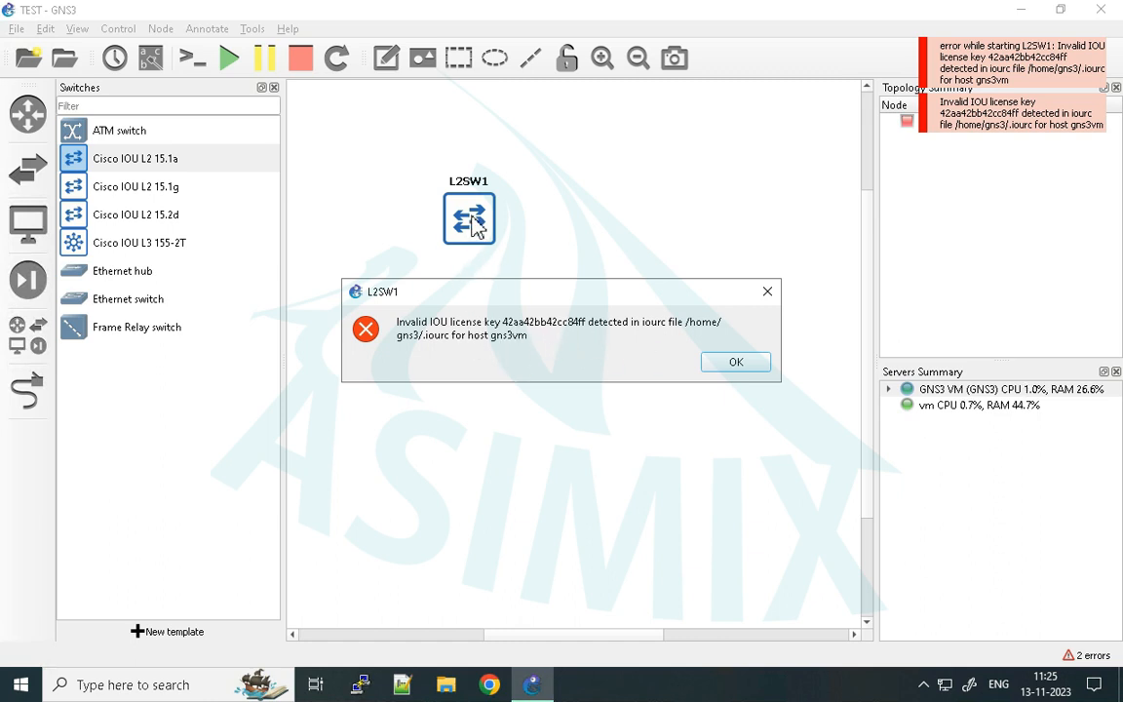
click(720, 368)
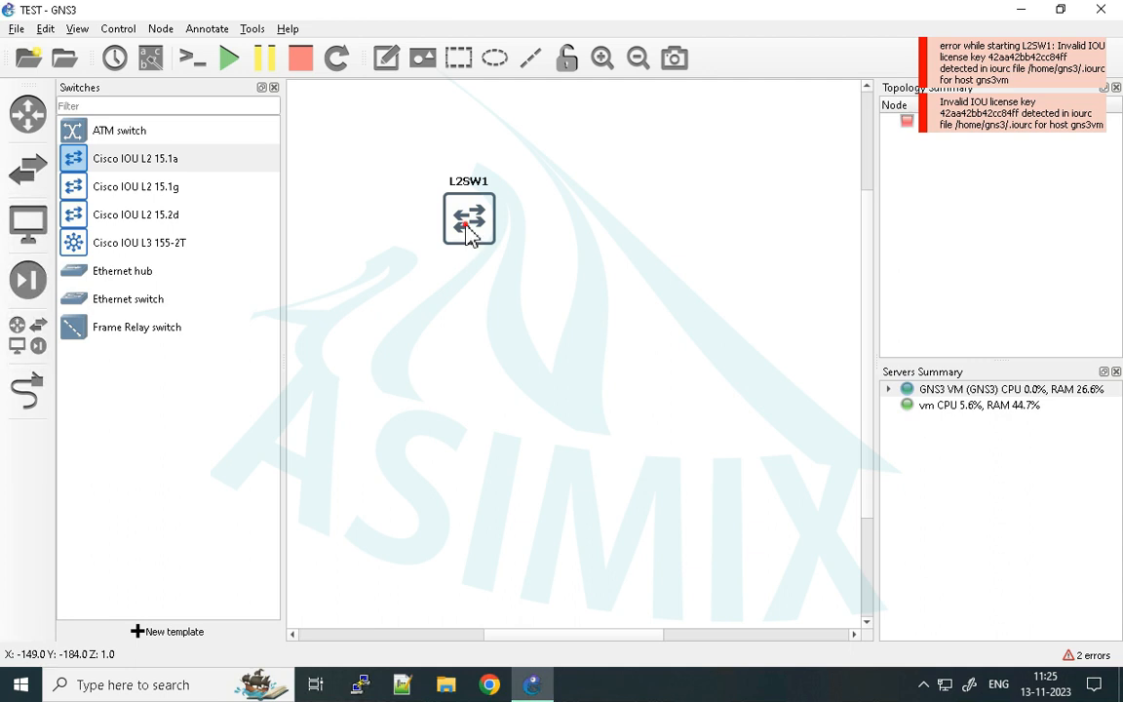
drag(469, 234, 487, 245)
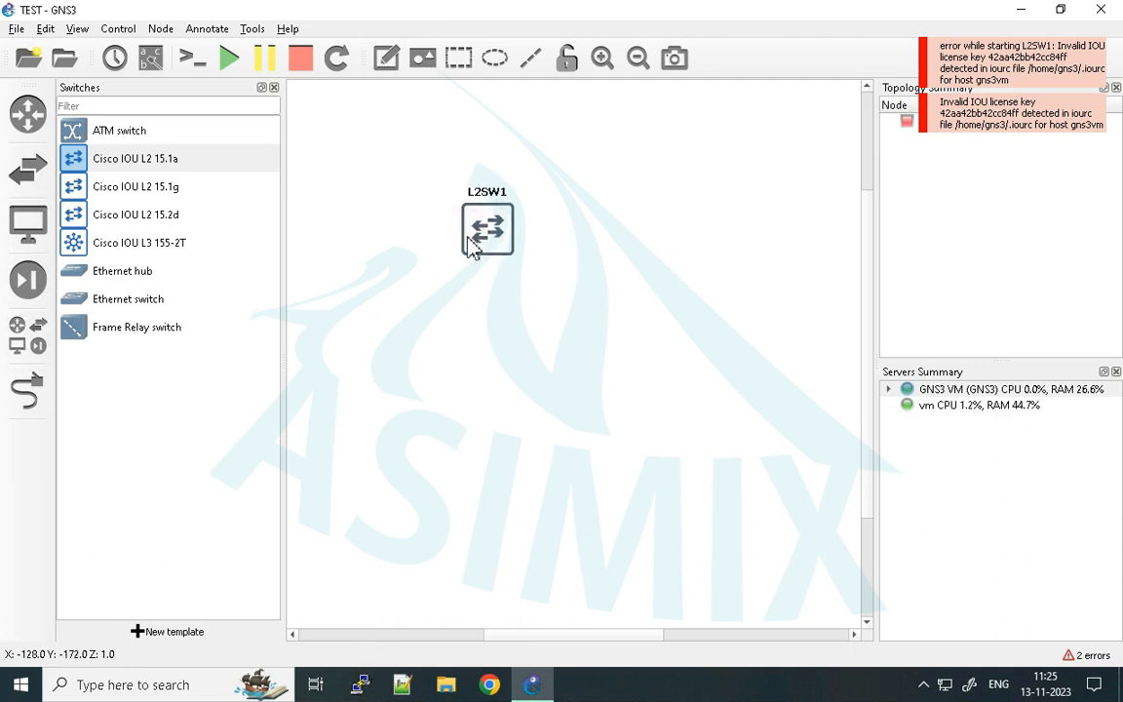
Switch to VMware Workstation and open the GNS3 virtual machine from the NETWORK folder.
click(921, 684)
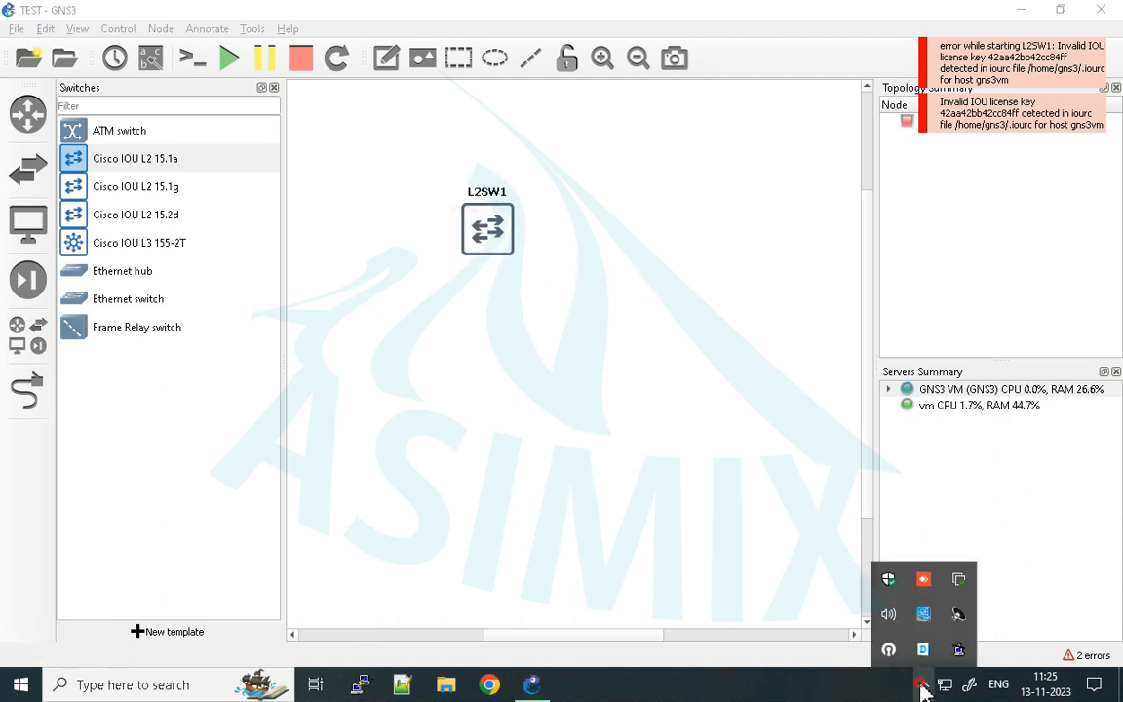
right_click(959, 589)
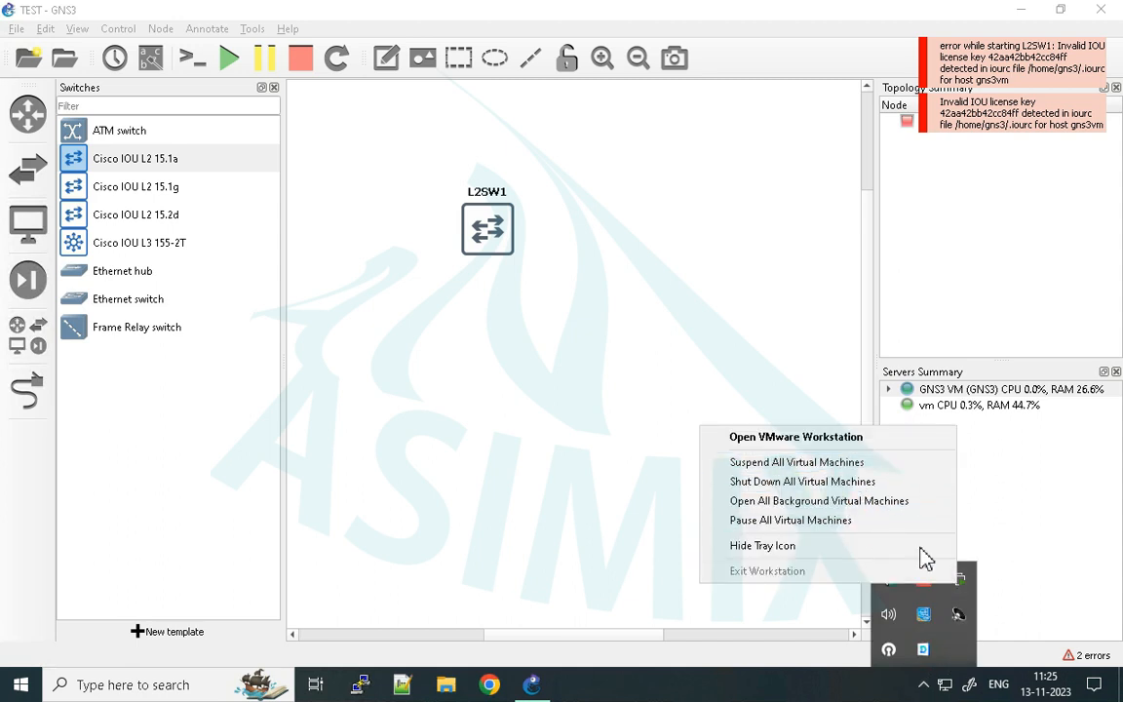
click(963, 583)
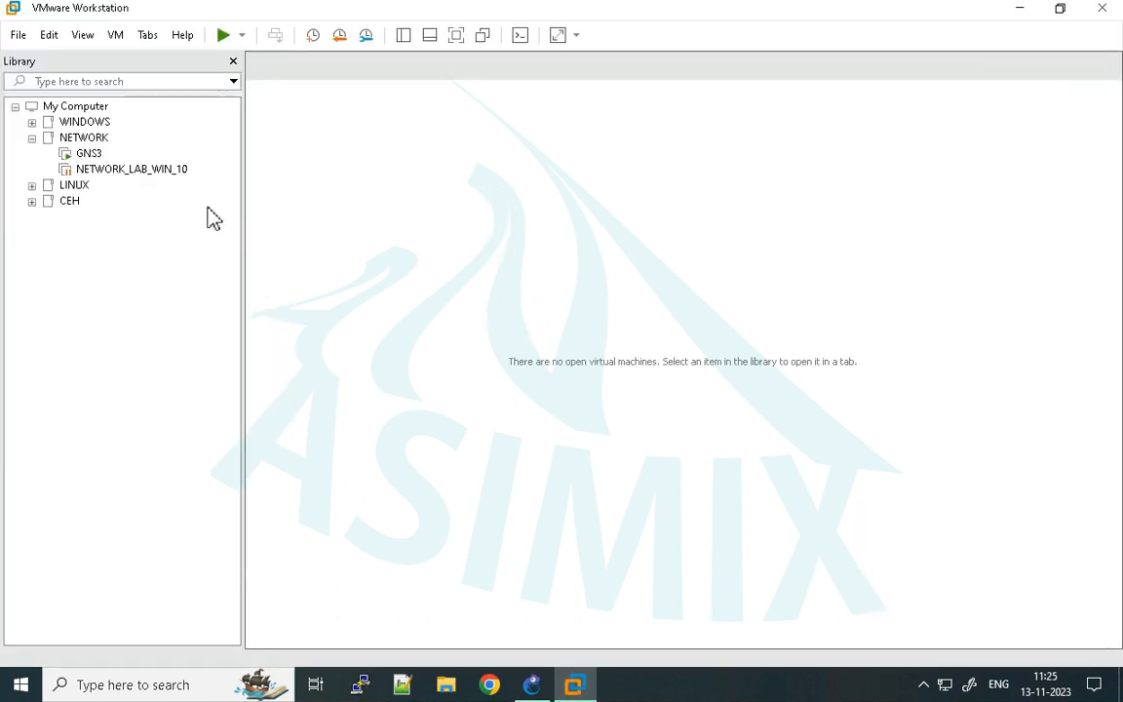
double_click(85, 153)
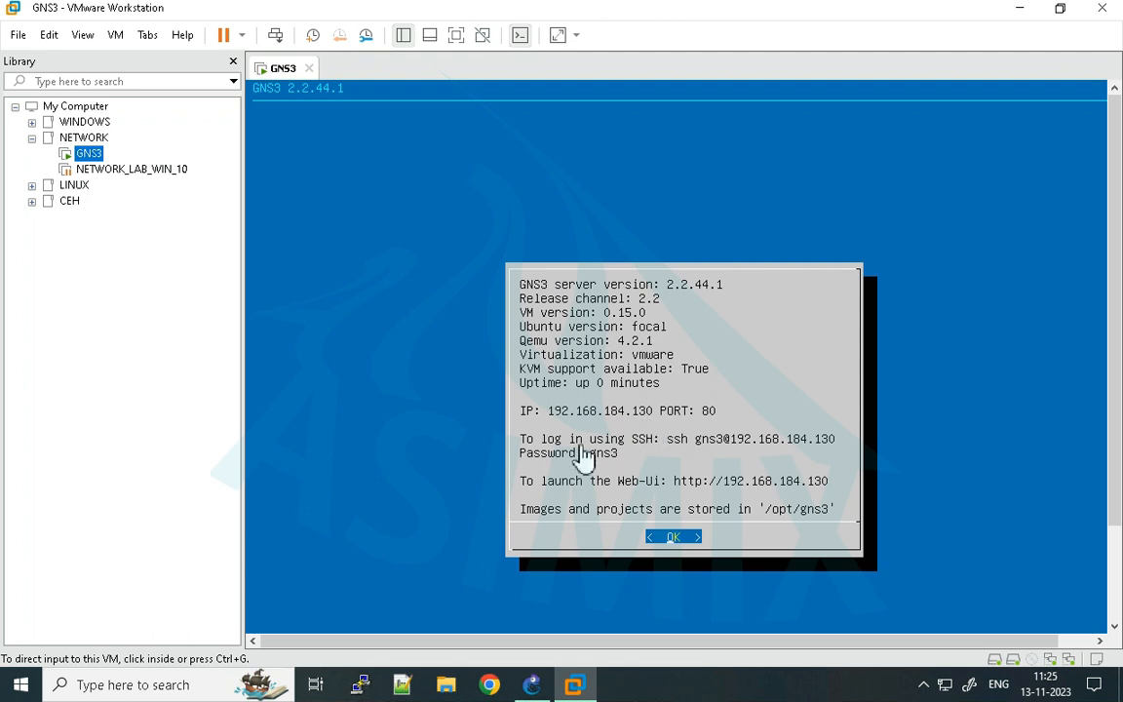
Open an SSH session in PuTTY to the GNS3 VM at 192.168.184.130 on port 22.
click(363, 684)
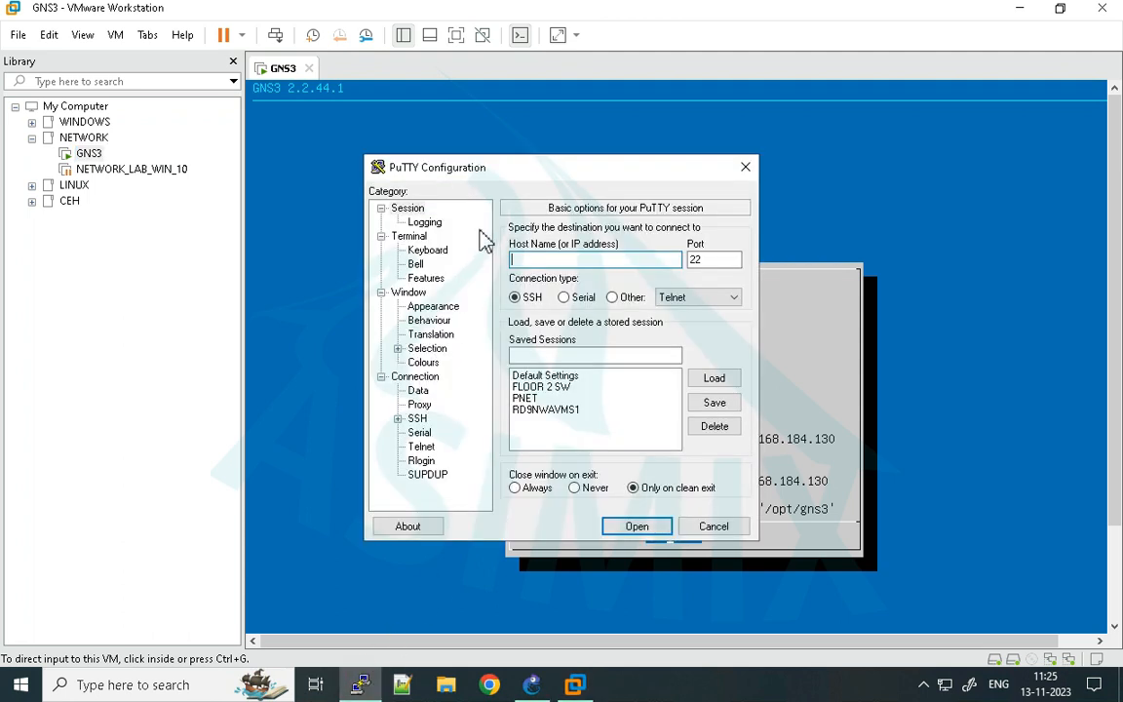
drag(476, 170, 293, 155)
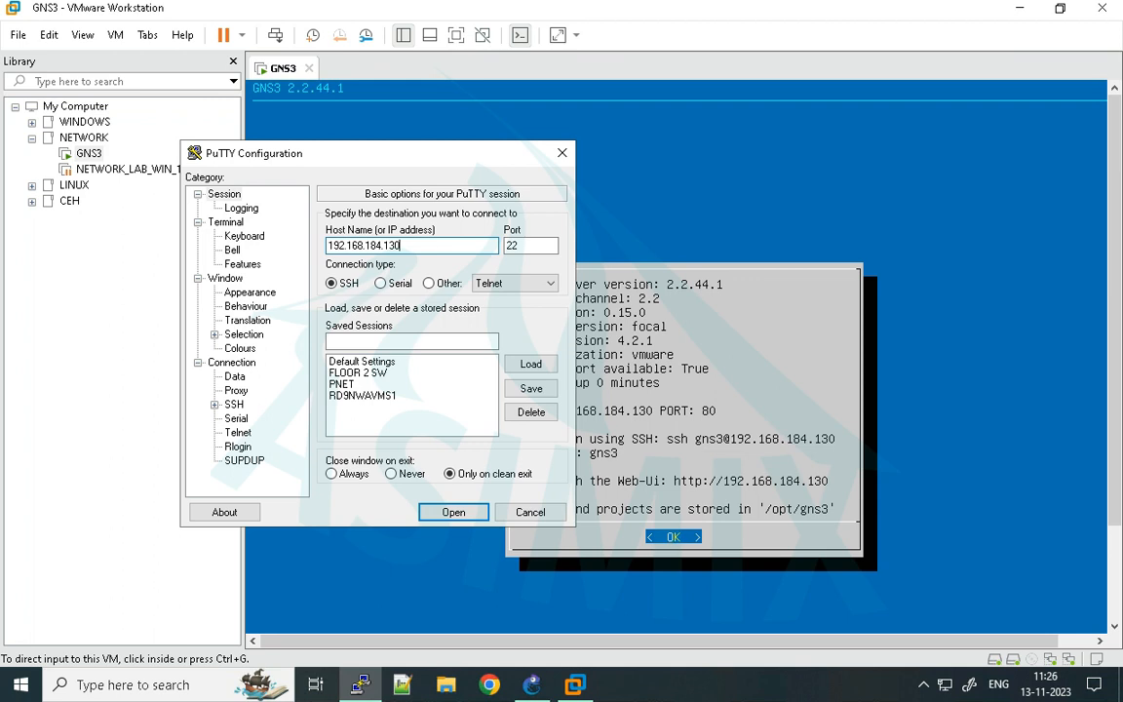
key(Return)
click(394, 455)
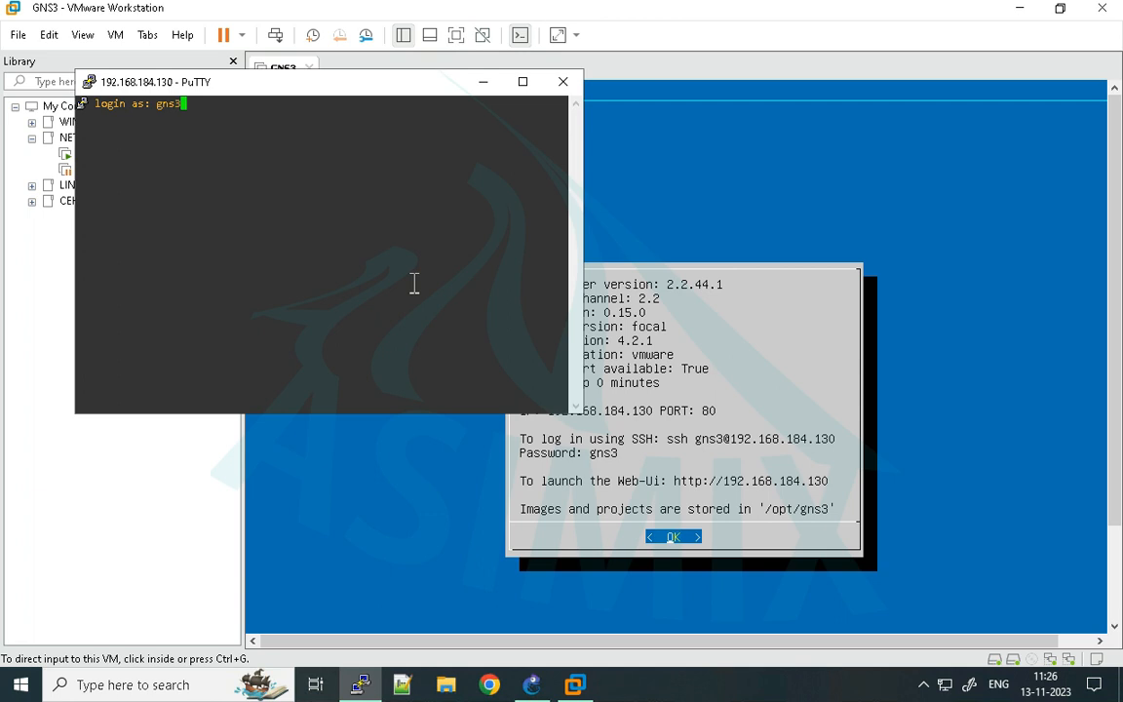
Log in to the GNS3 VM's SSH session with the account's username and password.
key(Return)
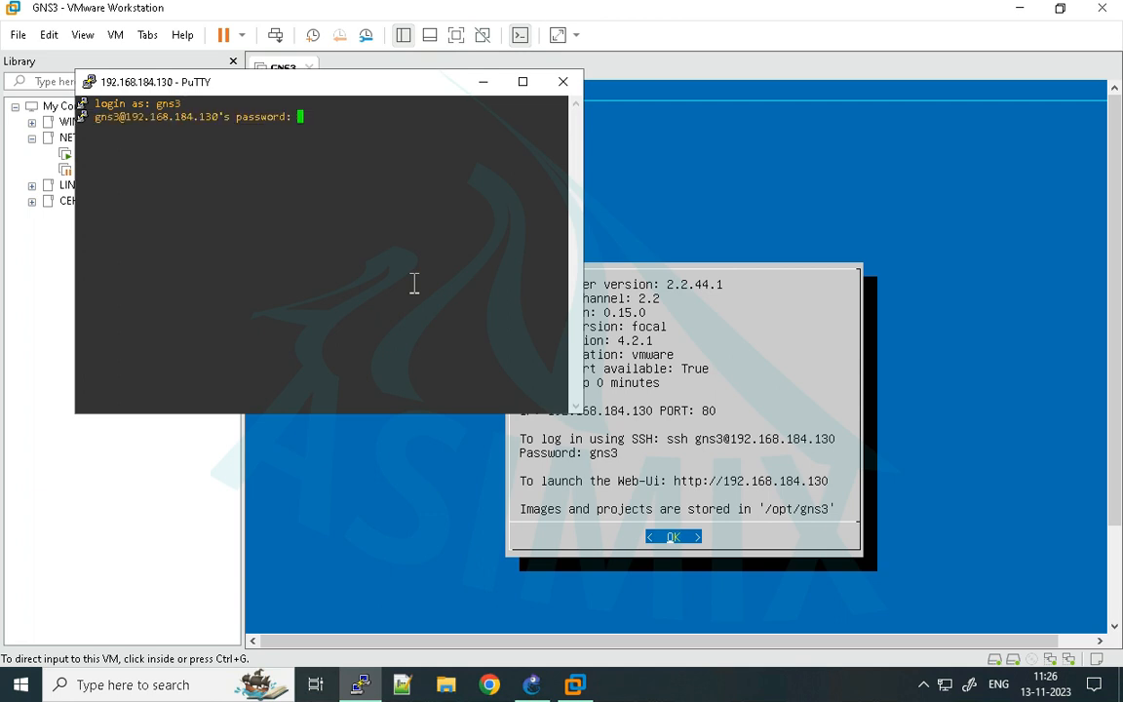
text(gns3)
key(Return)
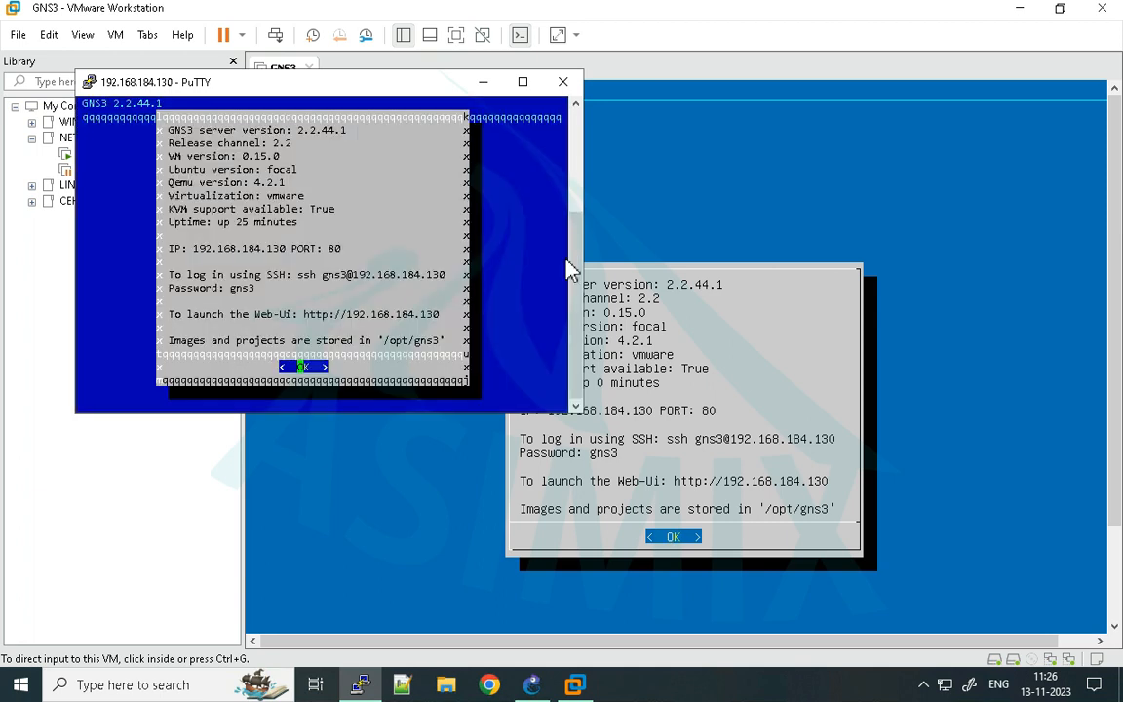
Dismiss the VM information screen and open a shell on the GNS3 VM.
key(Return)
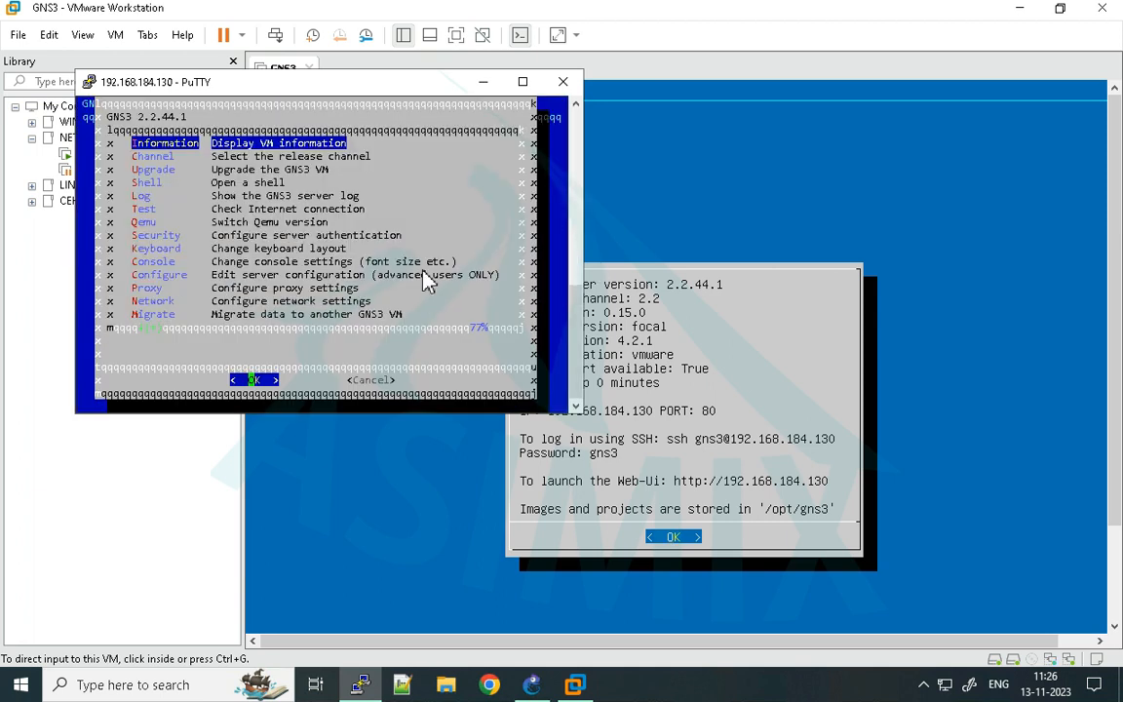
key(Down)
key(Down)
key(Down)
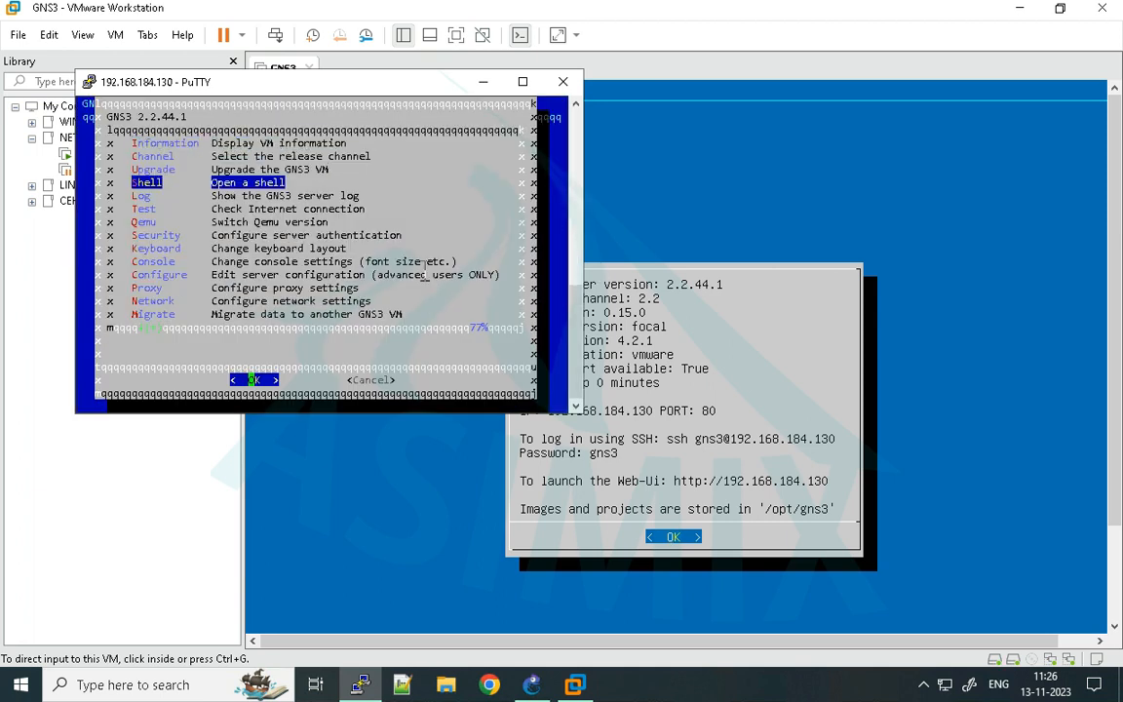
key(Return)
key(Return)
key(Return)
key(Return)
key(Return)
key(Return)
key(Return)
key(Return)
key(Return)
key(Return)
key(Return)
key(Return)
key(Return)
key(Return)
key(Return)
key(Return)
key(Return)
key(Return)
key(Return)
key(Return)
key(Return)
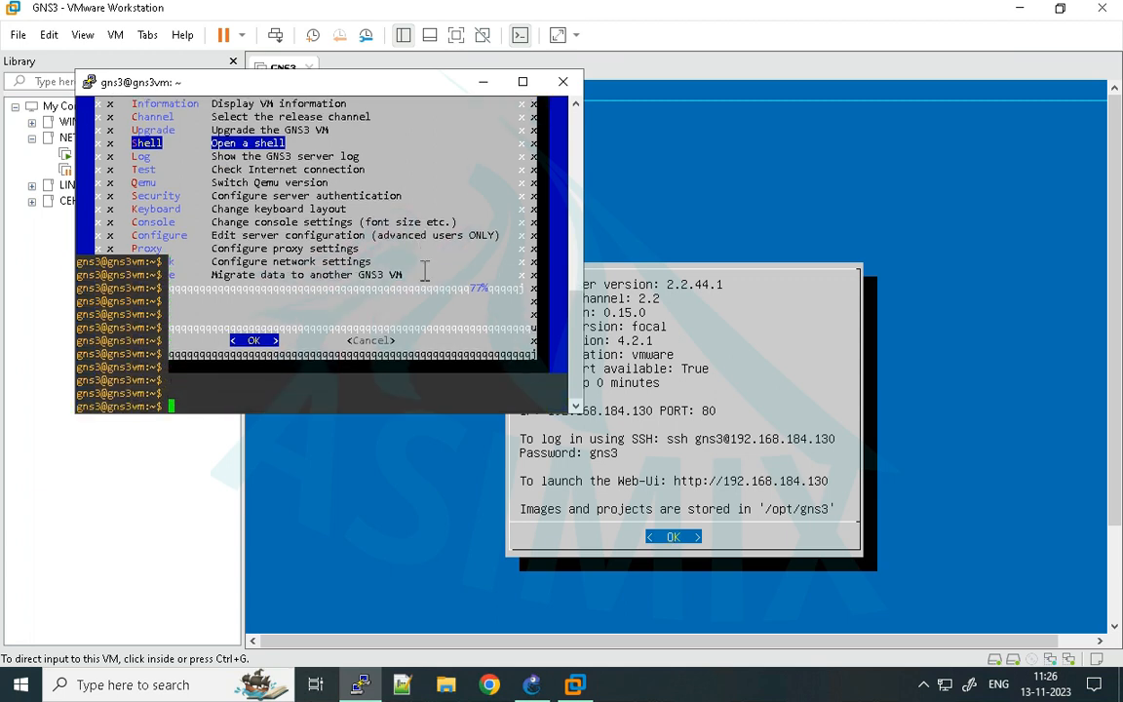
Clear the shell screen of the PuTTY session.
text(clear)
key(Return)
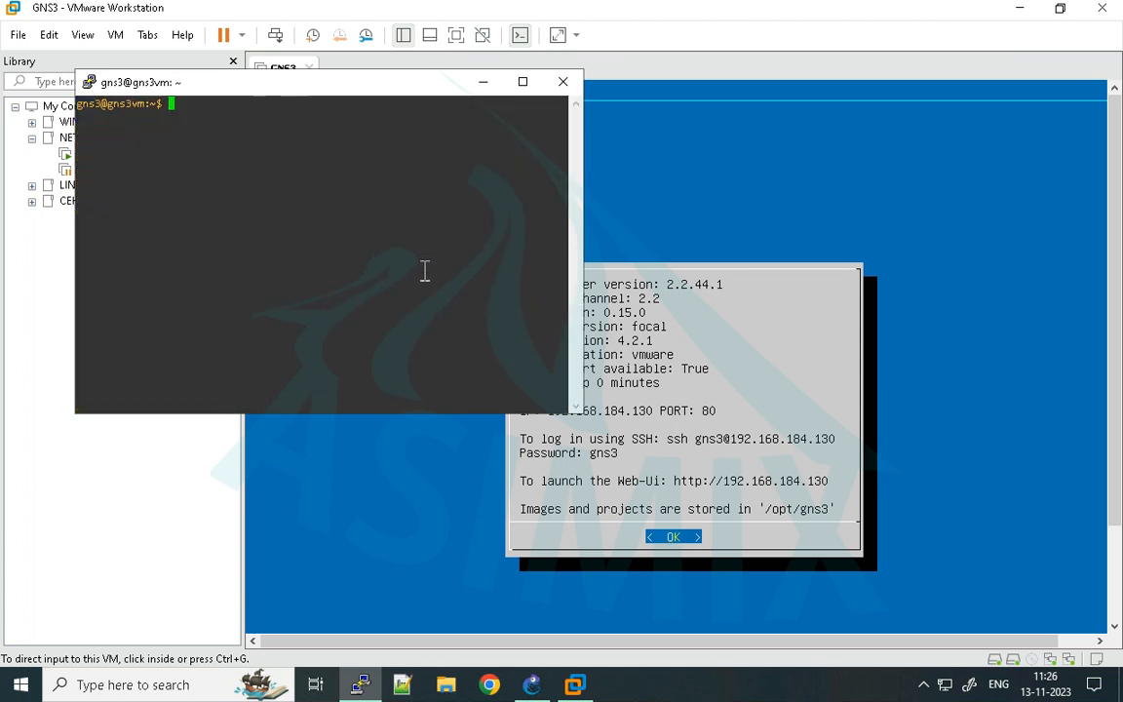
key(Return)
key(Return)
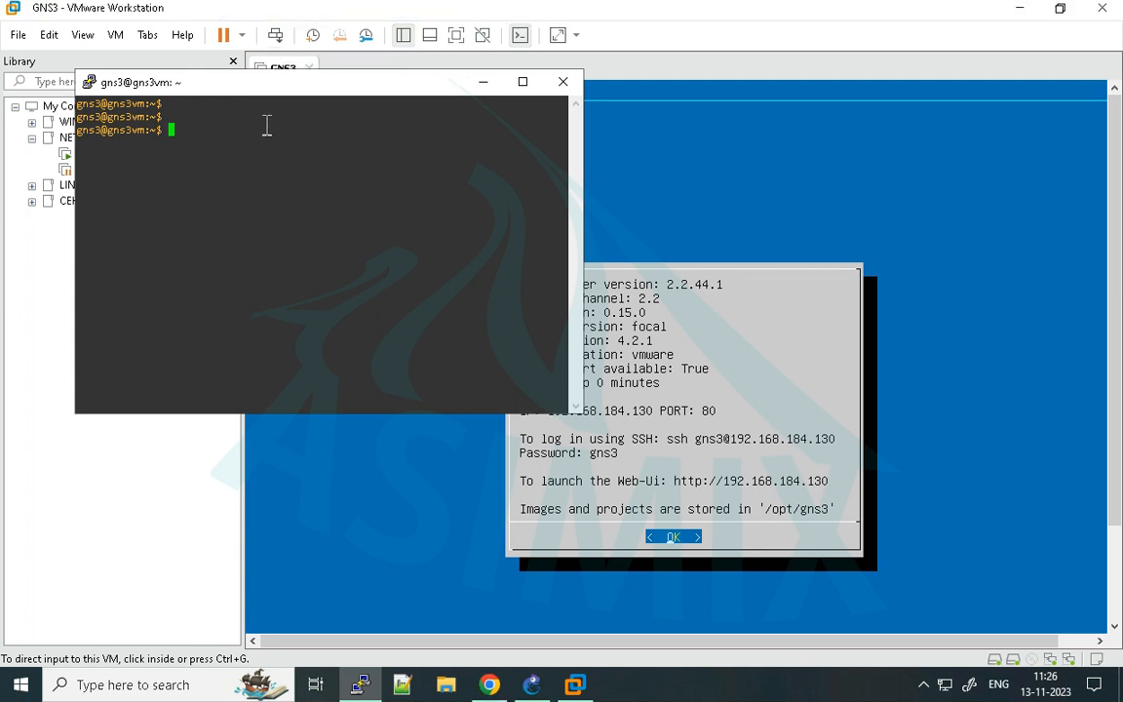
Switch to GNS3, show the console errors and copy the invalid IOU license message for L2SW1.
drag(302, 97, 272, 95)
click(531, 682)
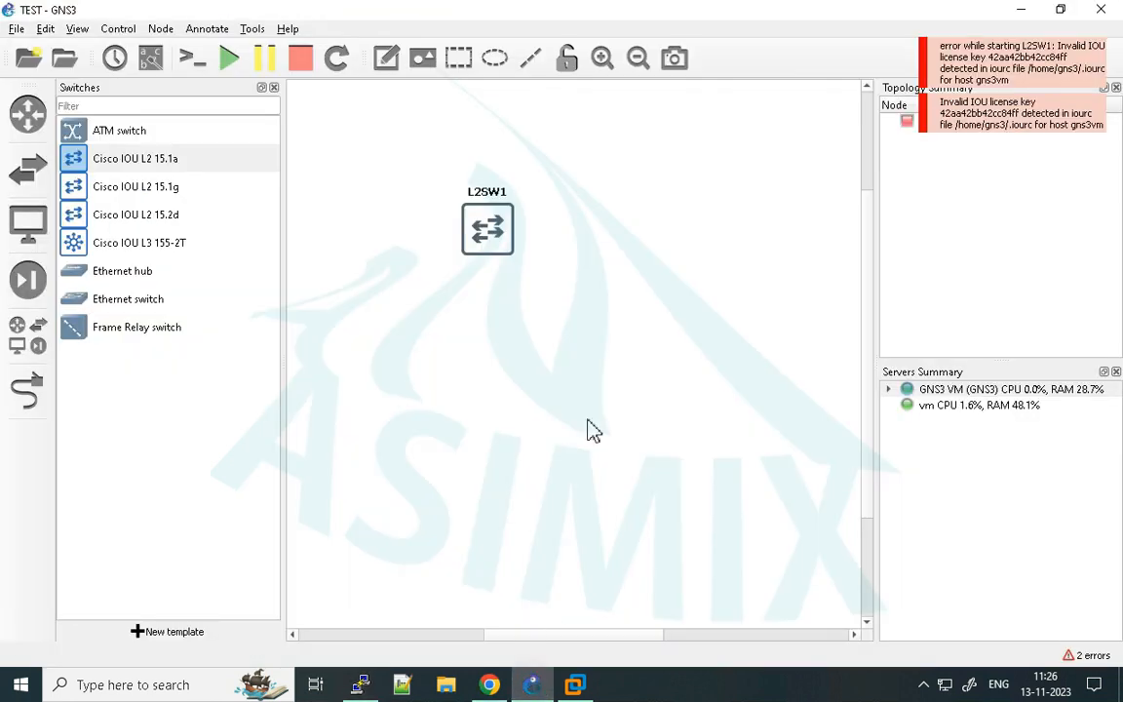
click(1097, 659)
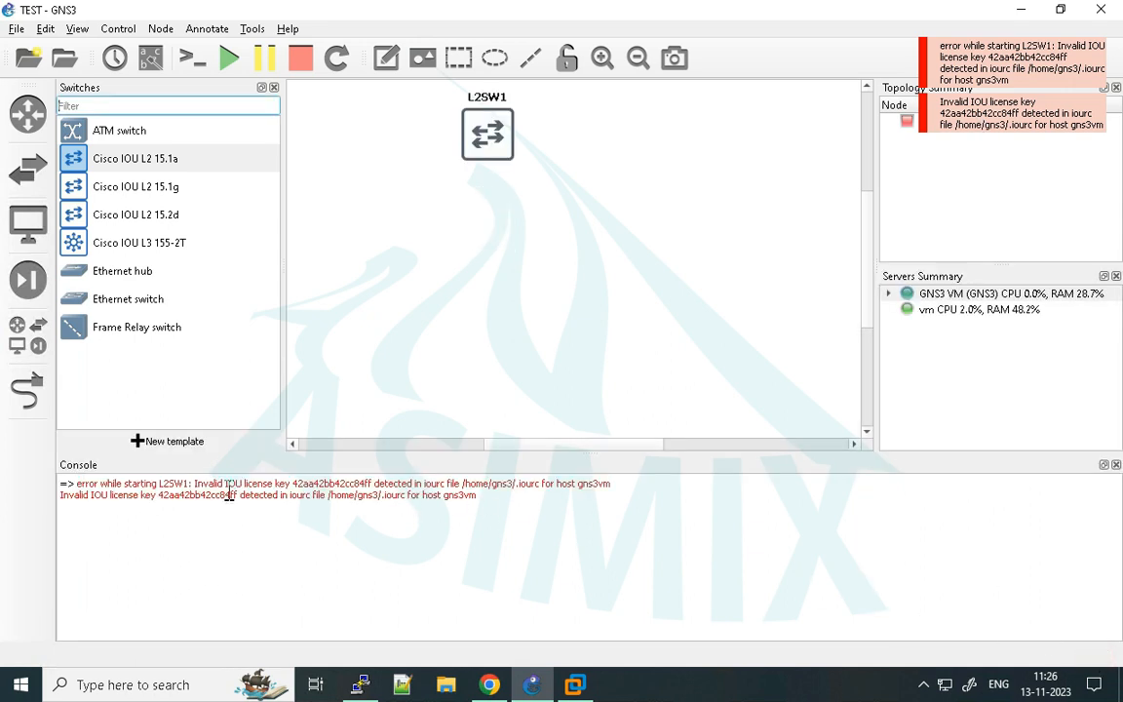
click(476, 498)
drag(170, 507, 78, 492)
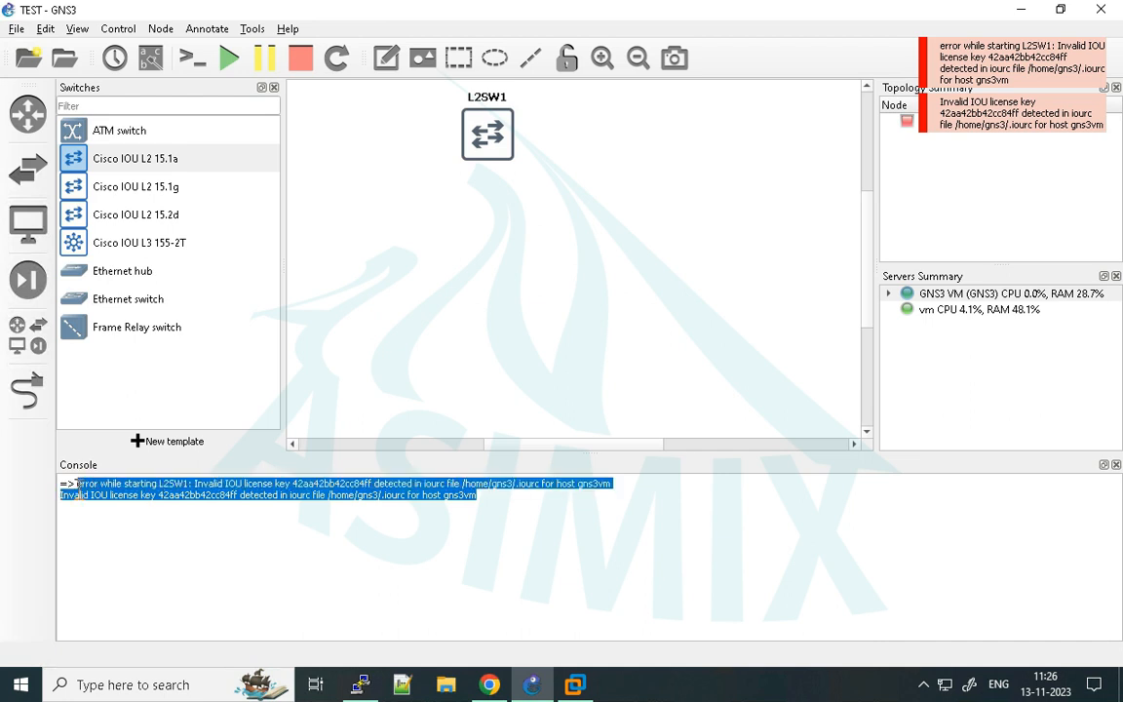
right_click(132, 494)
click(348, 495)
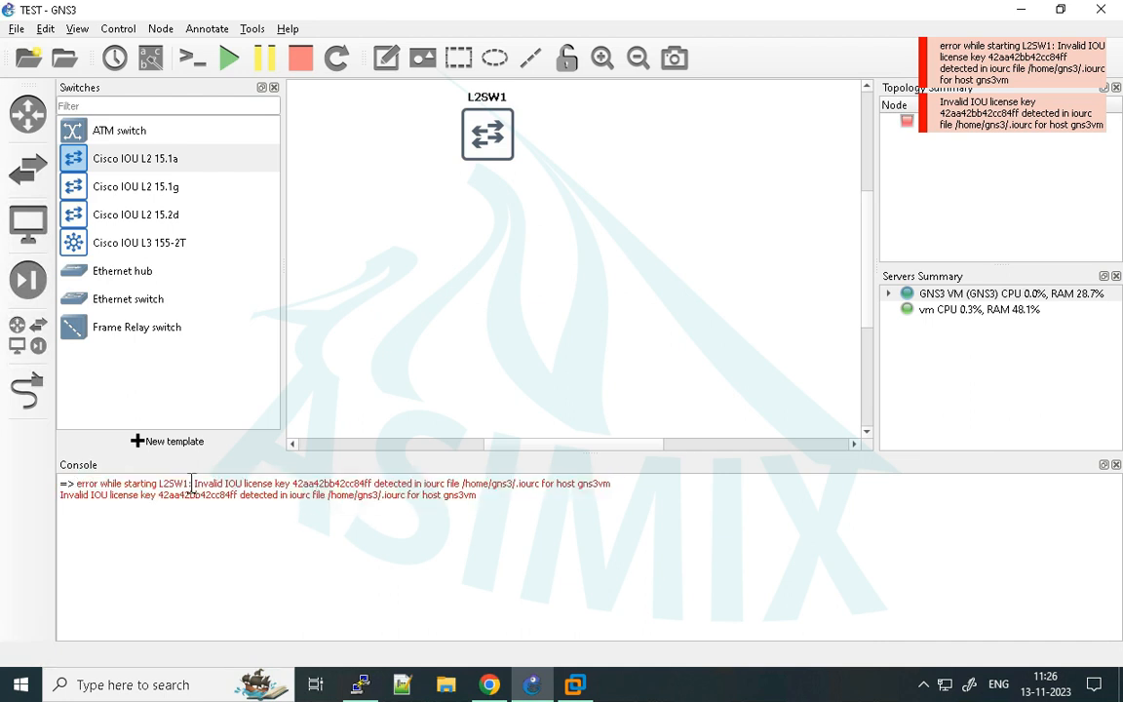
drag(256, 481, 440, 506)
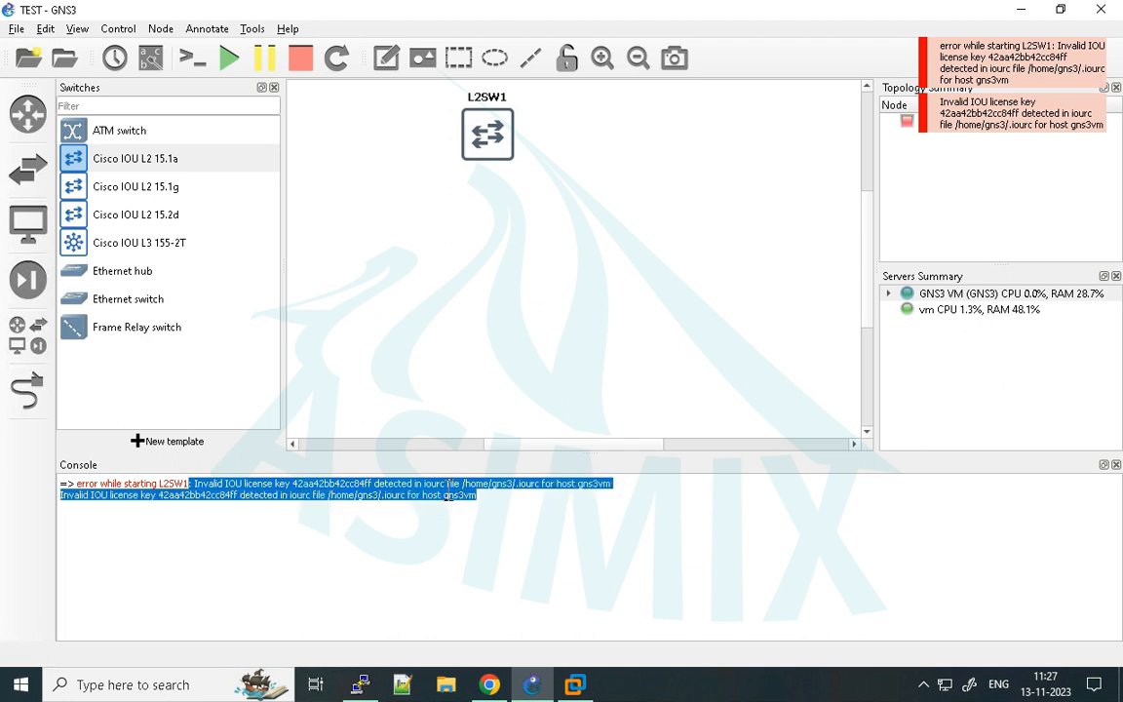
right_click(454, 492)
click(481, 561)
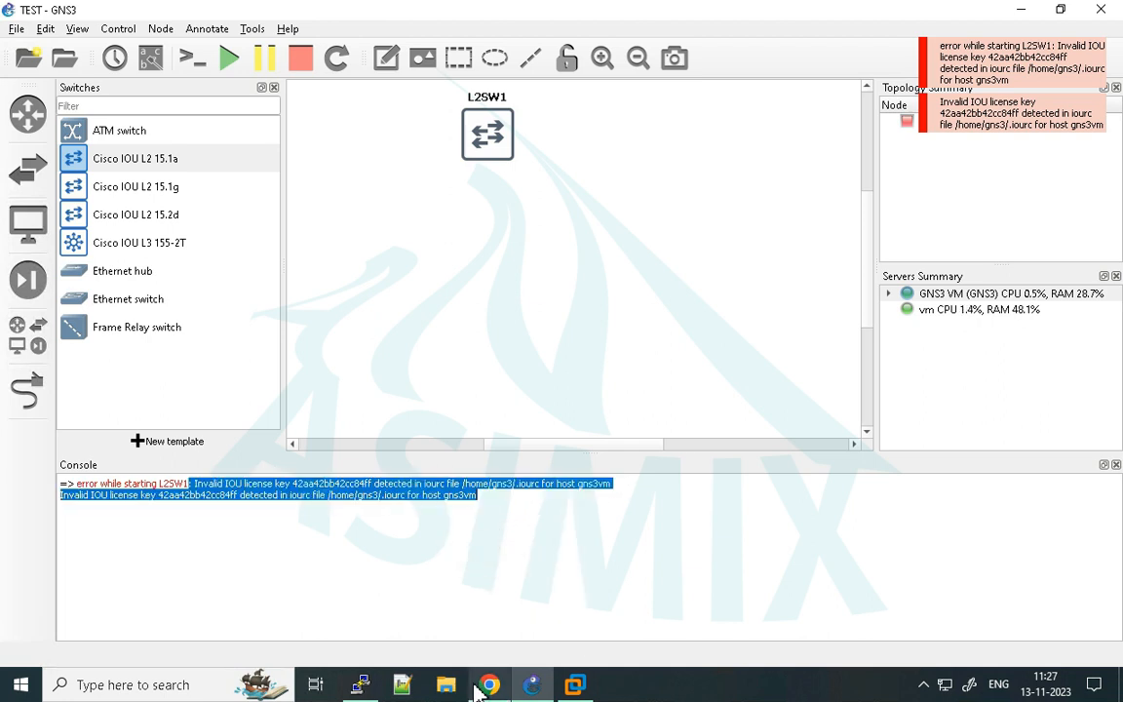
Switch to Chrome and search Google for the copied error message containing the invalid IOU license key.
click(487, 684)
click(399, 277)
key(ctrl+v)
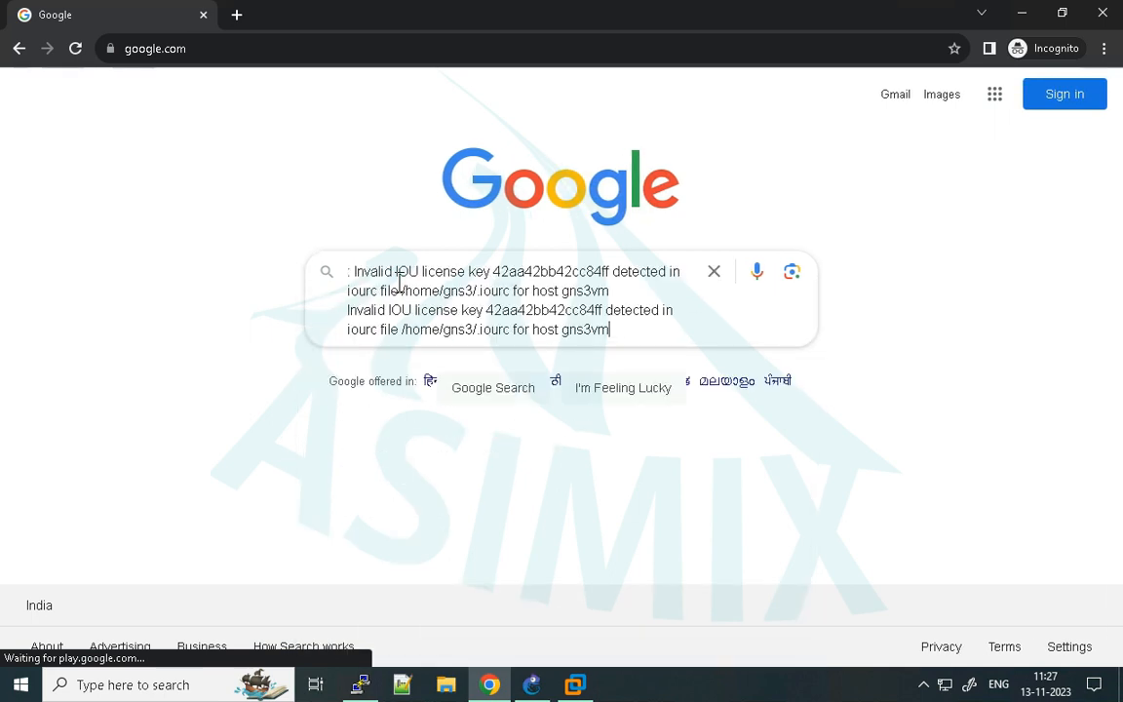
key(Return)
Open the SYSTEMCONF result about generating a Cisco IOURC license key on the GNS3 VM in a new tab and view it.
scroll(303, 313, down, 1)
scroll(320, 310, down, 5)
right_click(273, 307)
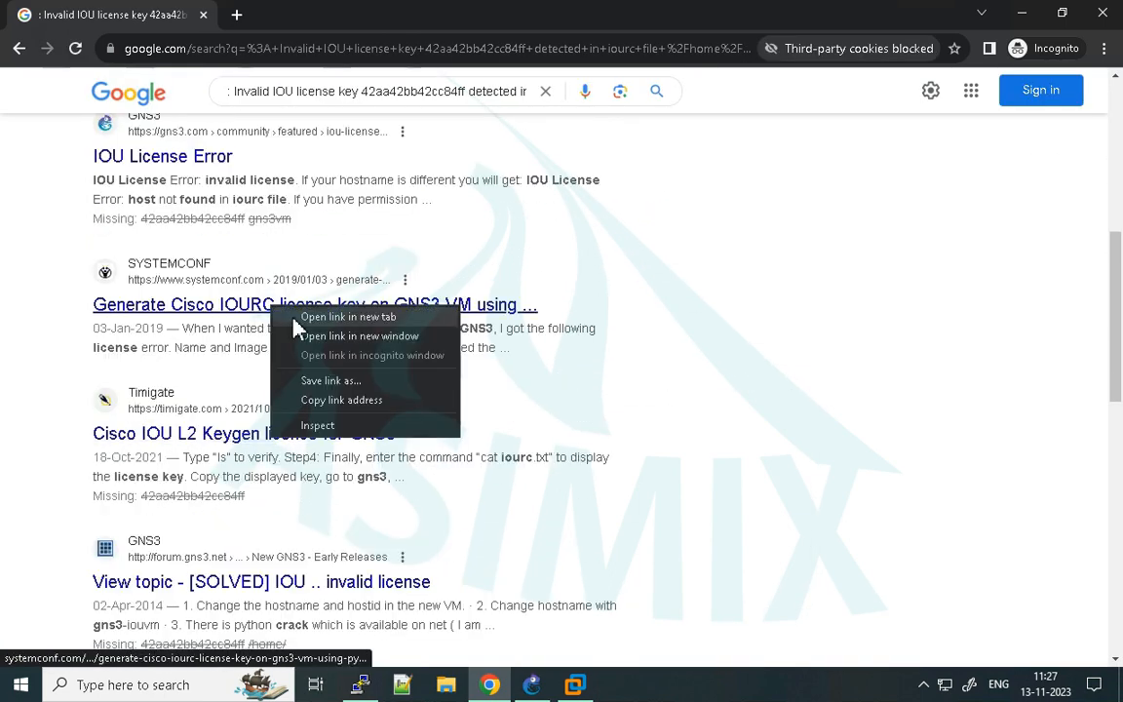
click(294, 320)
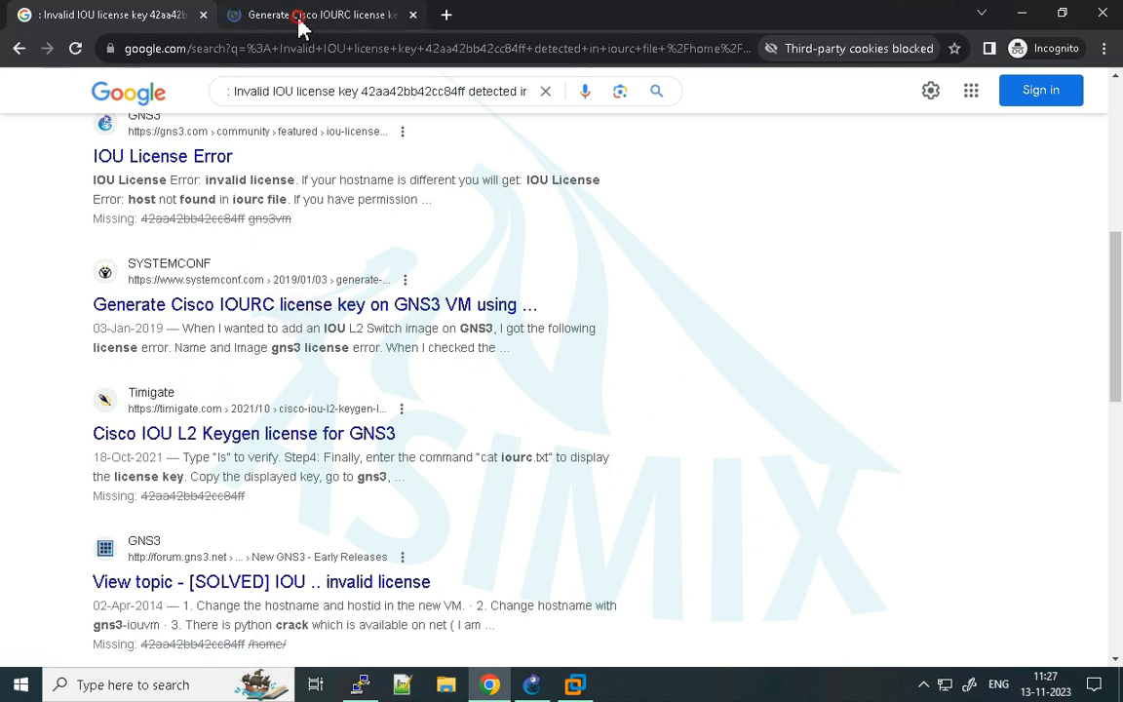
click(299, 17)
Copy the wget command for downloading CiscoIOUKeygen3f.py from step 2 of the article.
scroll(419, 351, down, 6)
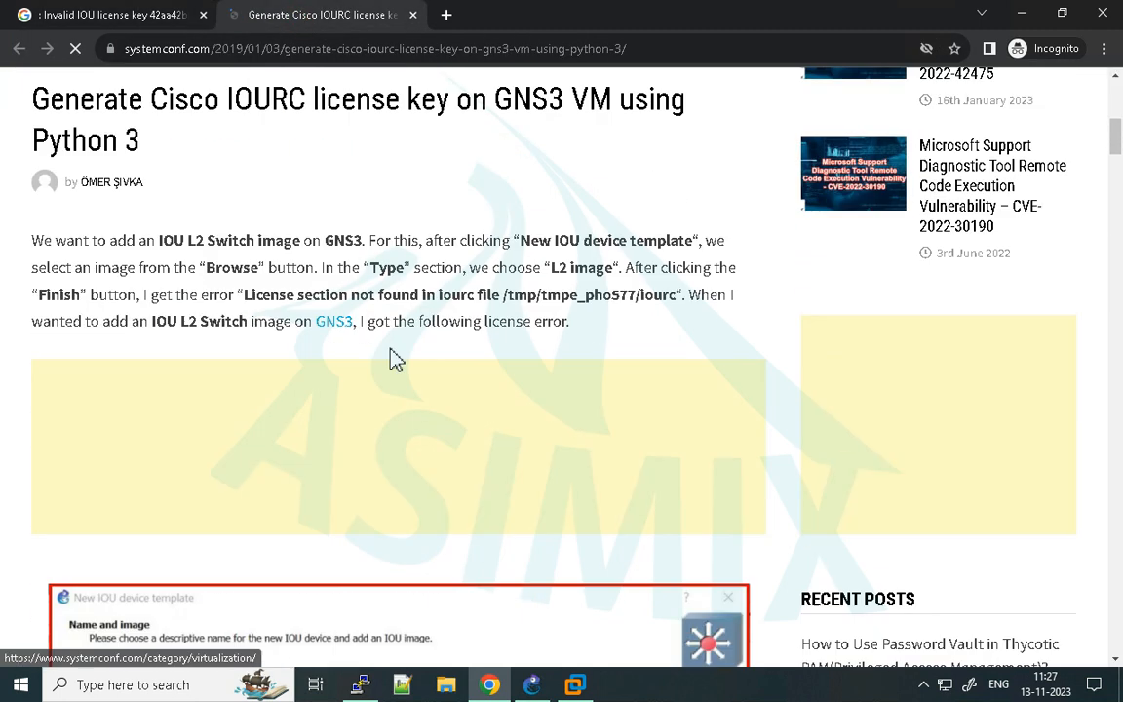
scroll(390, 359, down, 15)
scroll(329, 337, down, 8)
scroll(273, 309, up, 1)
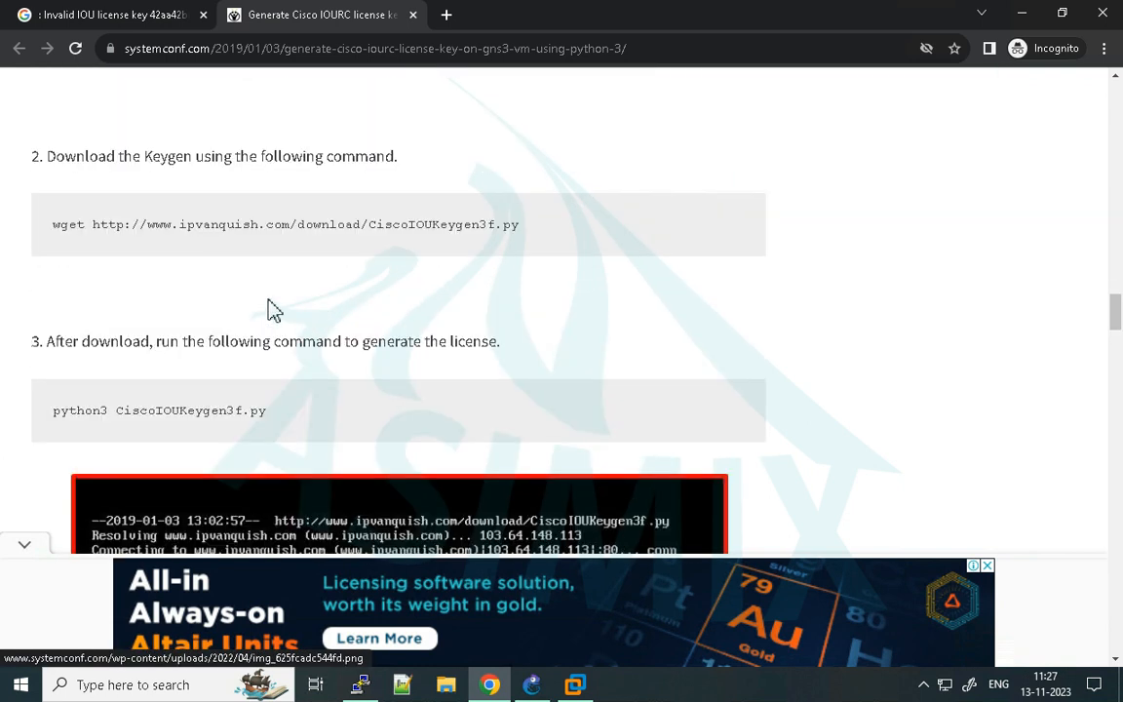
mouse_move(49, 230)
mouse_down()
mouse_move(308, 259)
mouse_move(60, 213)
mouse_up()
drag(524, 233, 53, 246)
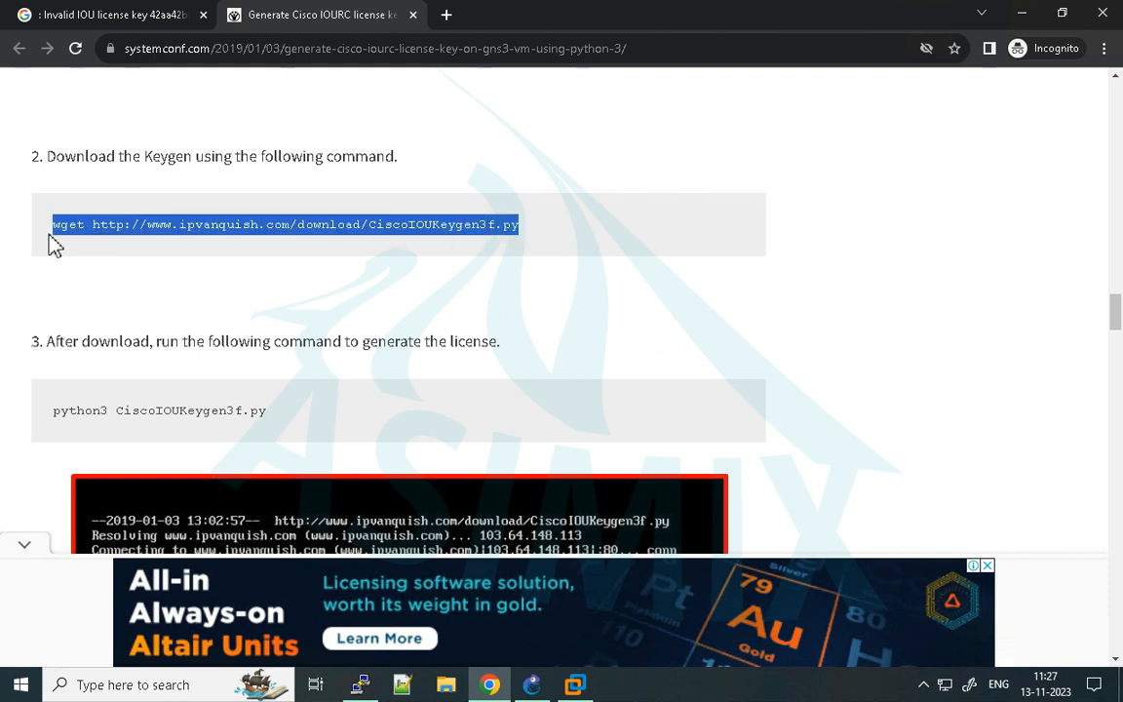
right_click(135, 234)
click(145, 241)
Run the copied wget command in the PuTTY session to download CiscoIOUKeygen3f.py, and list the directory contents.
click(369, 688)
drag(309, 87, 445, 85)
right_click(402, 115)
key(Return)
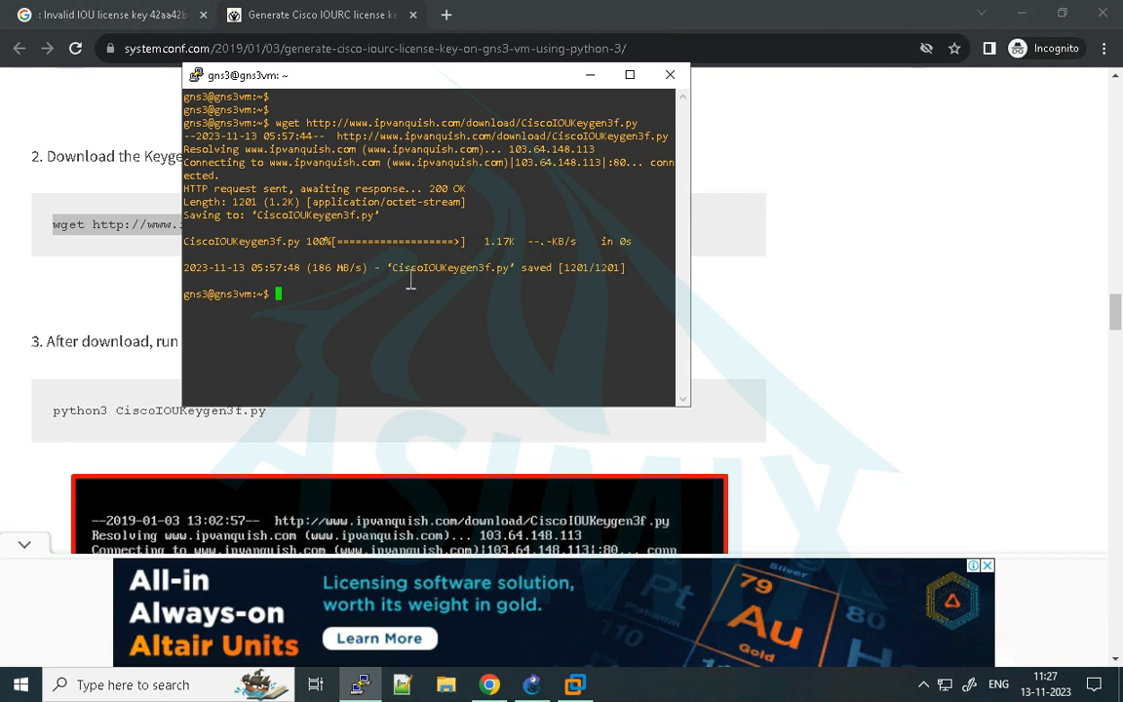
text(ls)
key(Return)
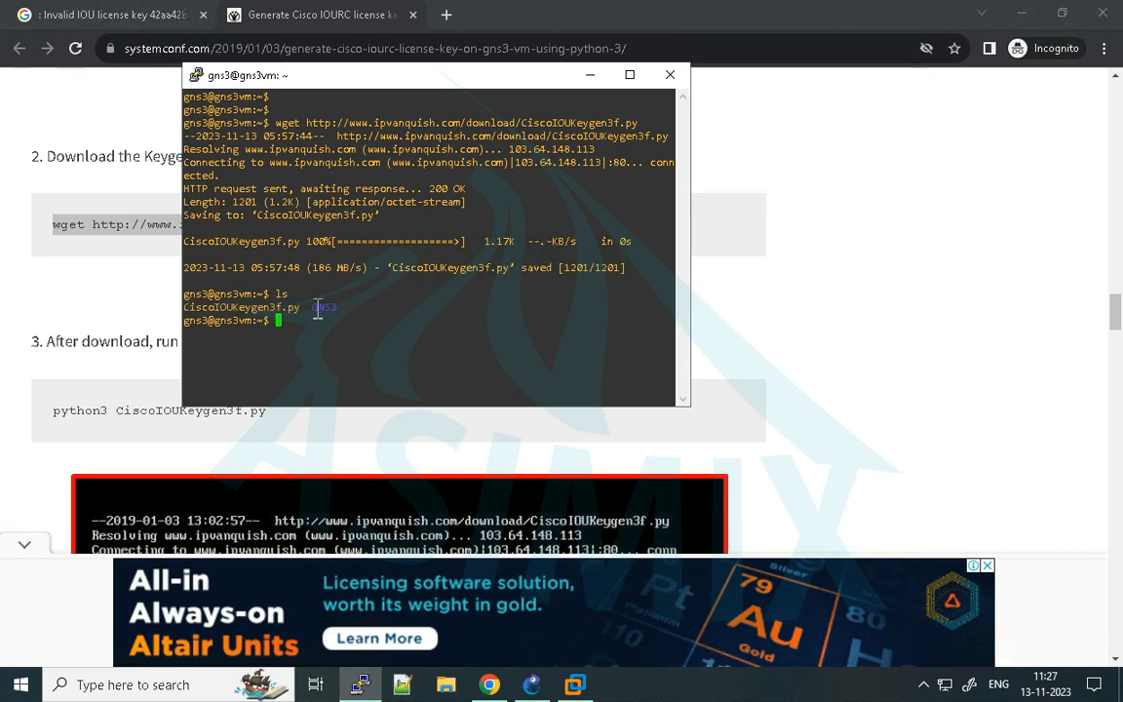
Copy the command "python3 CiscoIOUKeygen3f.py" from the article and run it in the PuTTY session.
click(74, 395)
drag(55, 413, 244, 414)
right_click(244, 415)
click(306, 421)
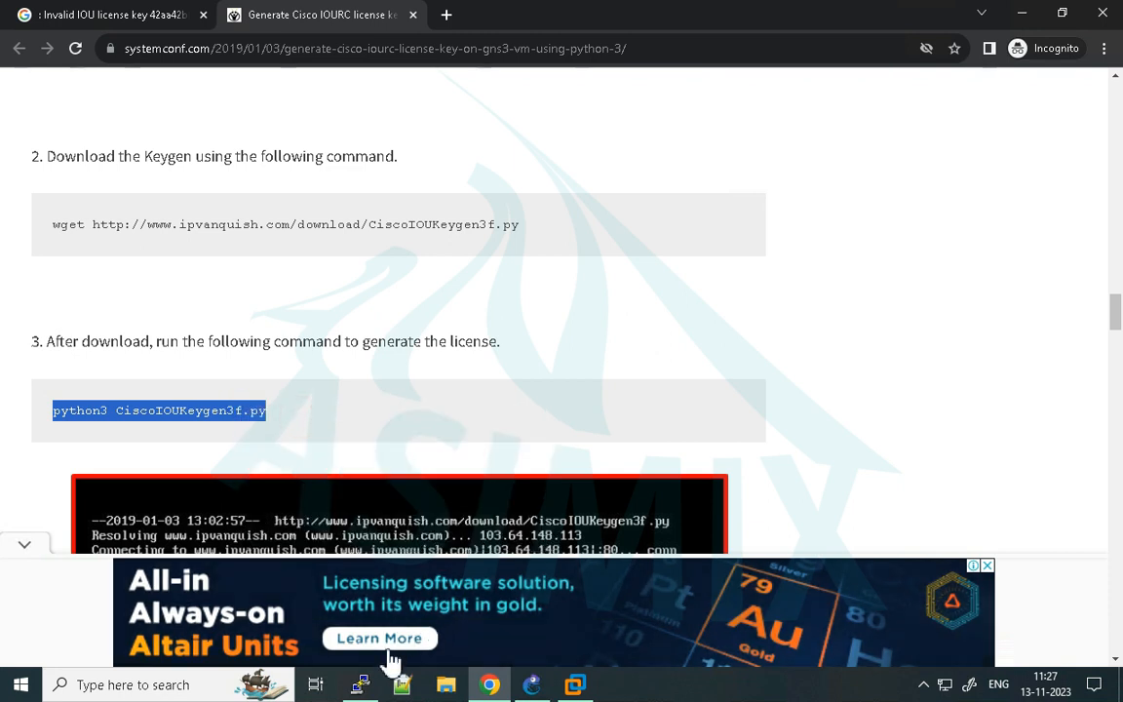
click(360, 684)
right_click(419, 353)
key(Return)
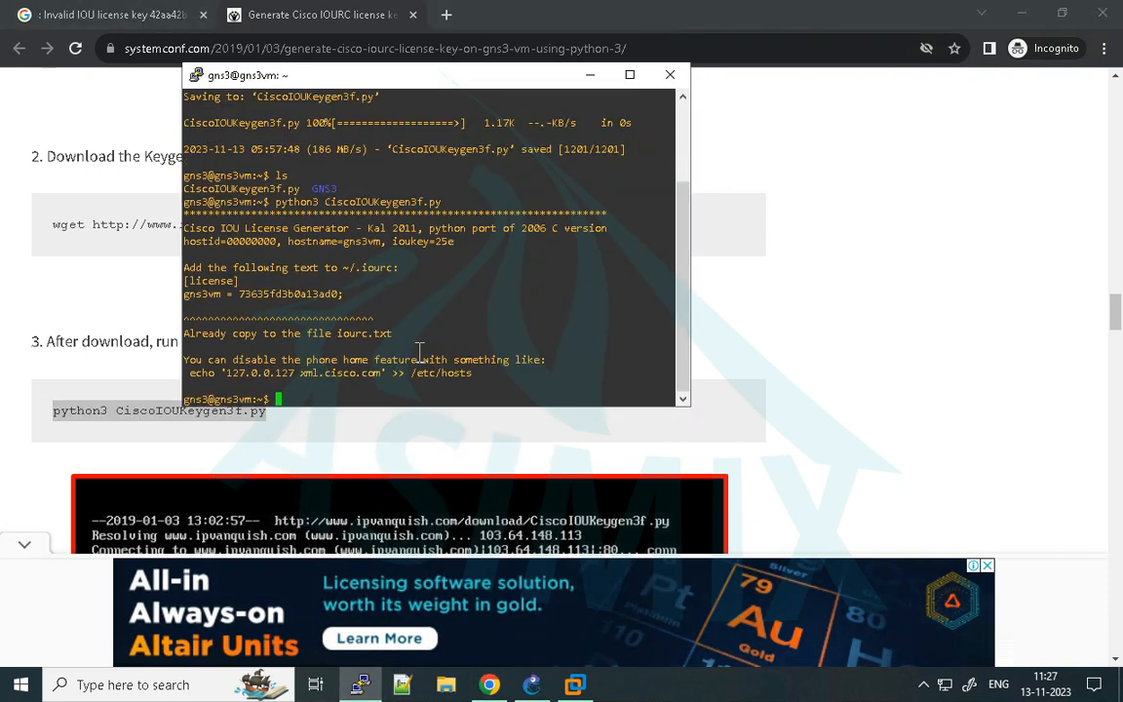
Following the article's iourc.txt section, run "touch iourc.txt" in the GNS3 VM shell and list the directory.
double_click(286, 285)
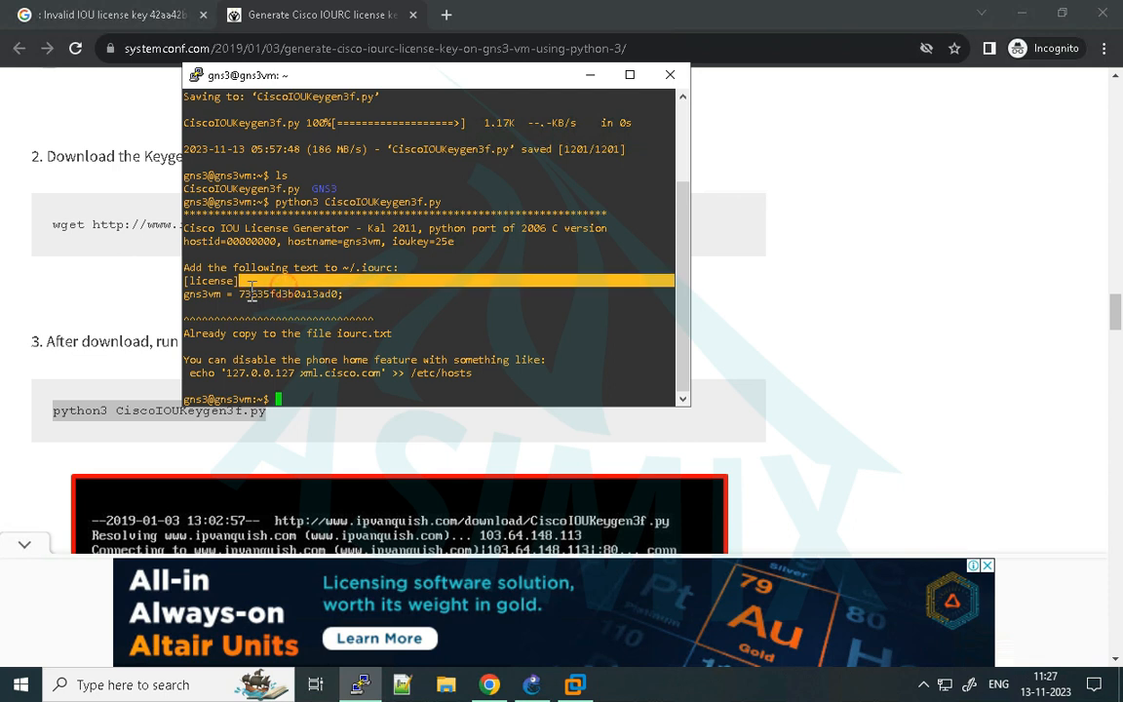
click(135, 304)
scroll(216, 337, down, 4)
scroll(222, 358, down, 7)
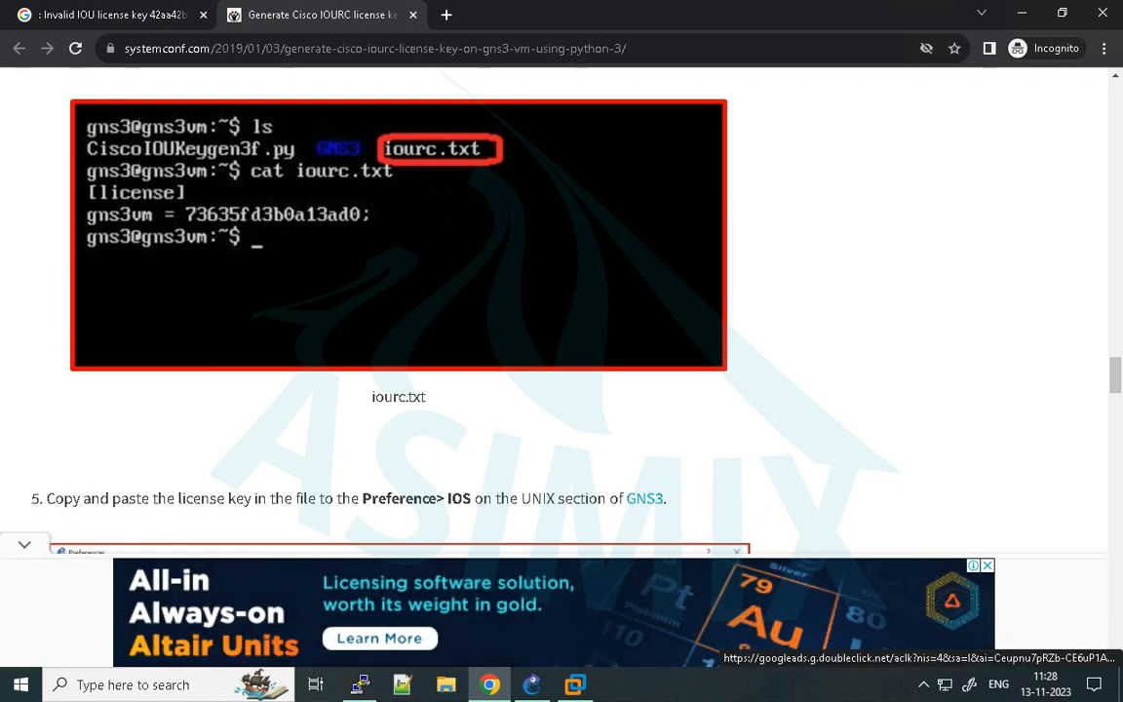
click(359, 685)
drag(585, 82, 854, 69)
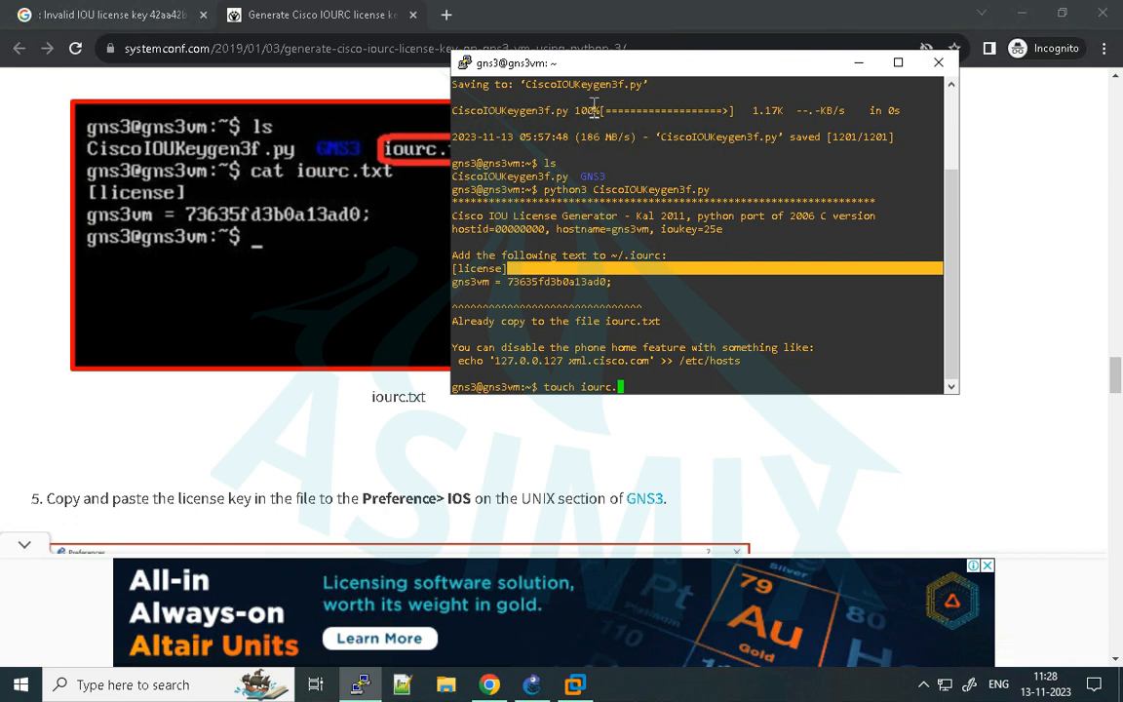
drag(606, 69, 714, 78)
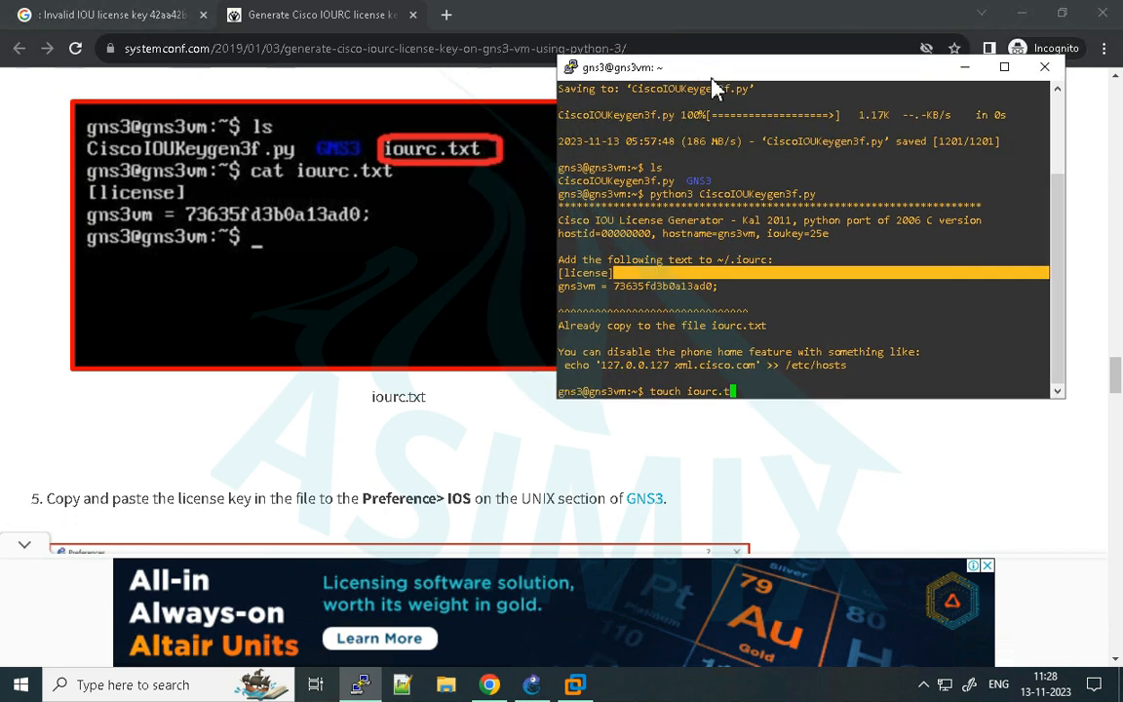
key(Return)
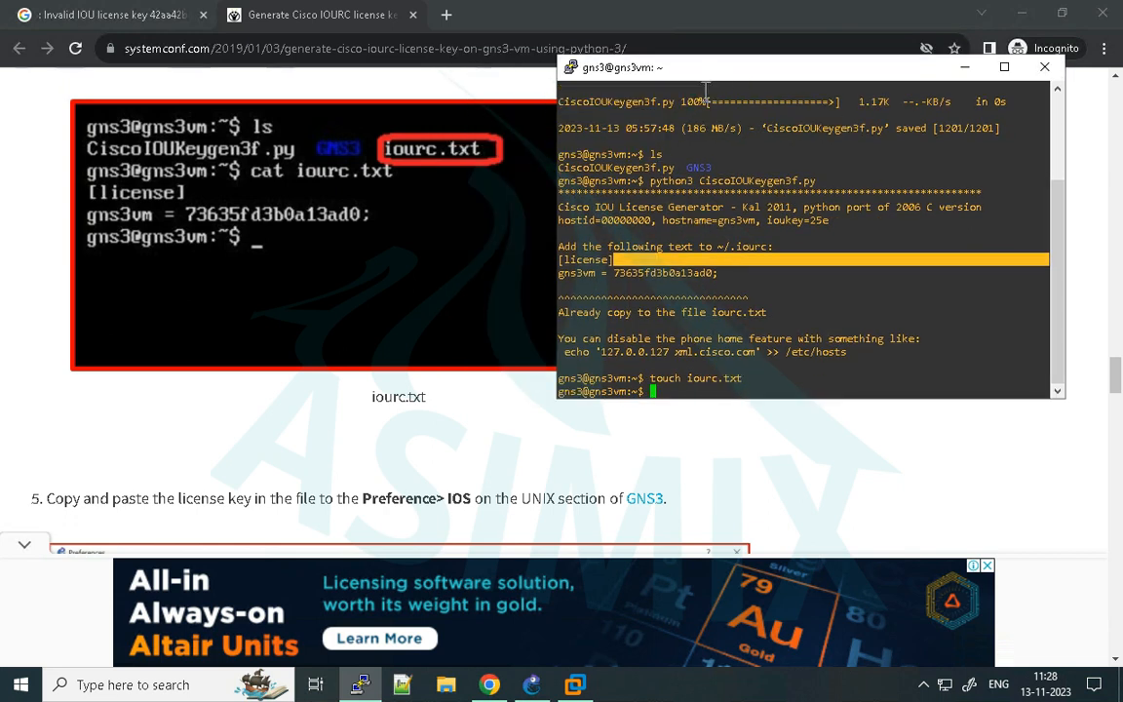
text(ls)
key(Return)
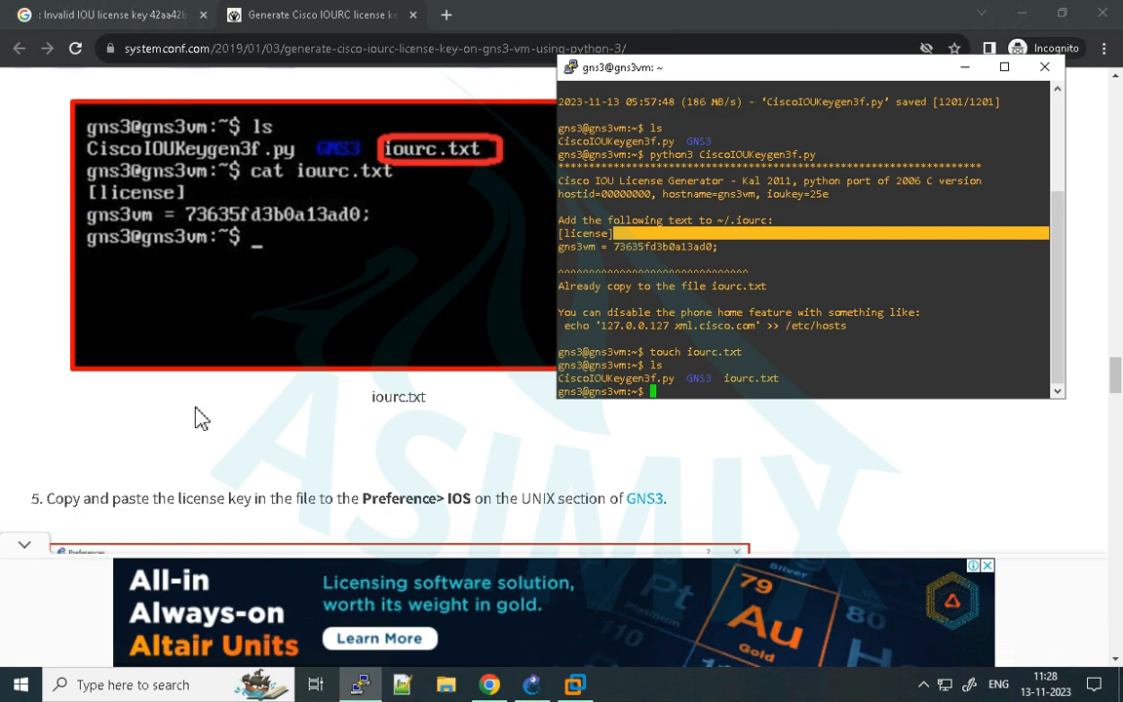
Highlight the [license] section and key line in the keygen output, and list the directory contents again.
click(589, 250)
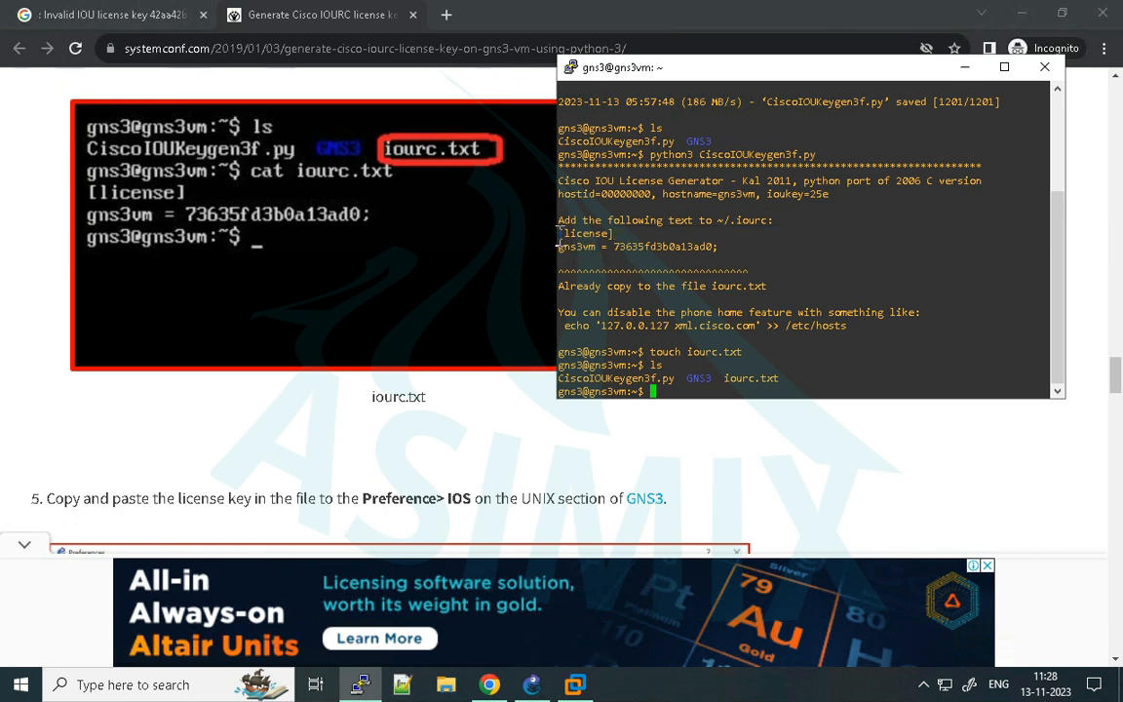
drag(558, 234, 719, 246)
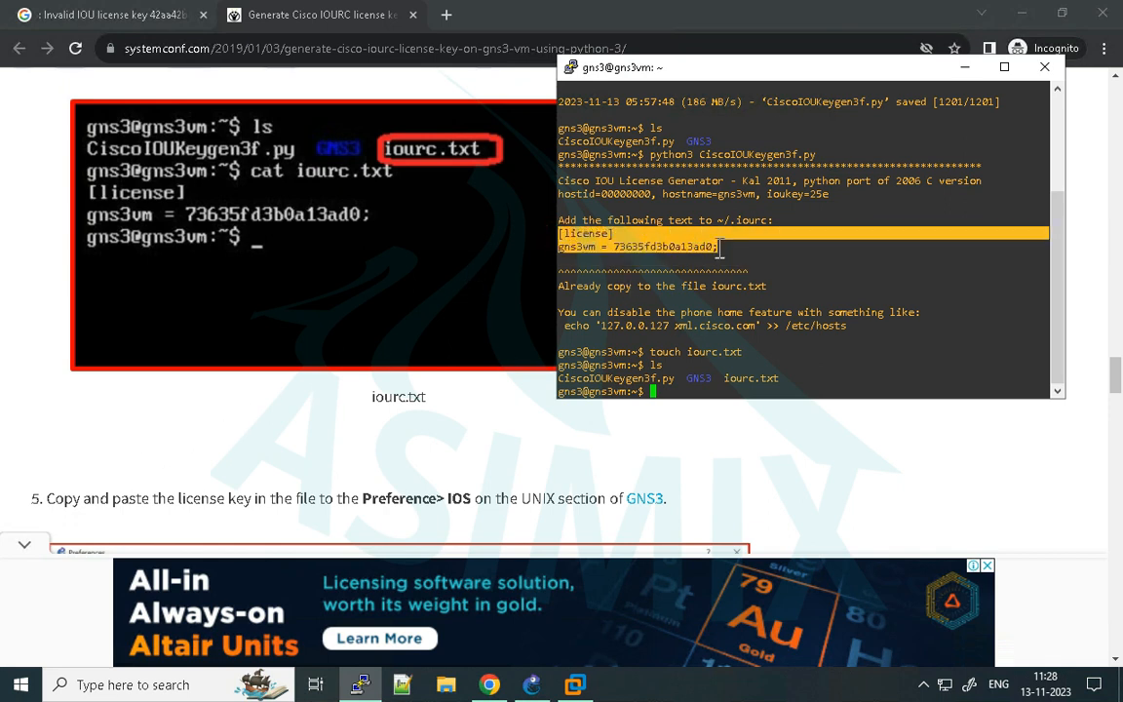
click(625, 256)
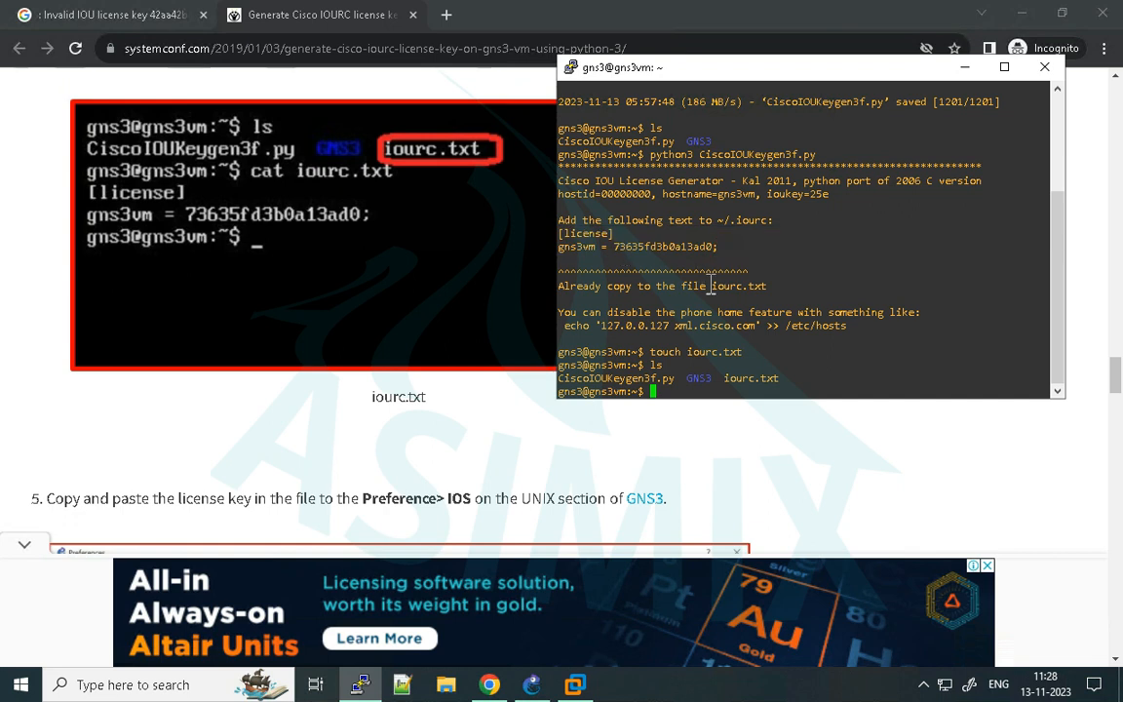
text(ls)
key(Return)
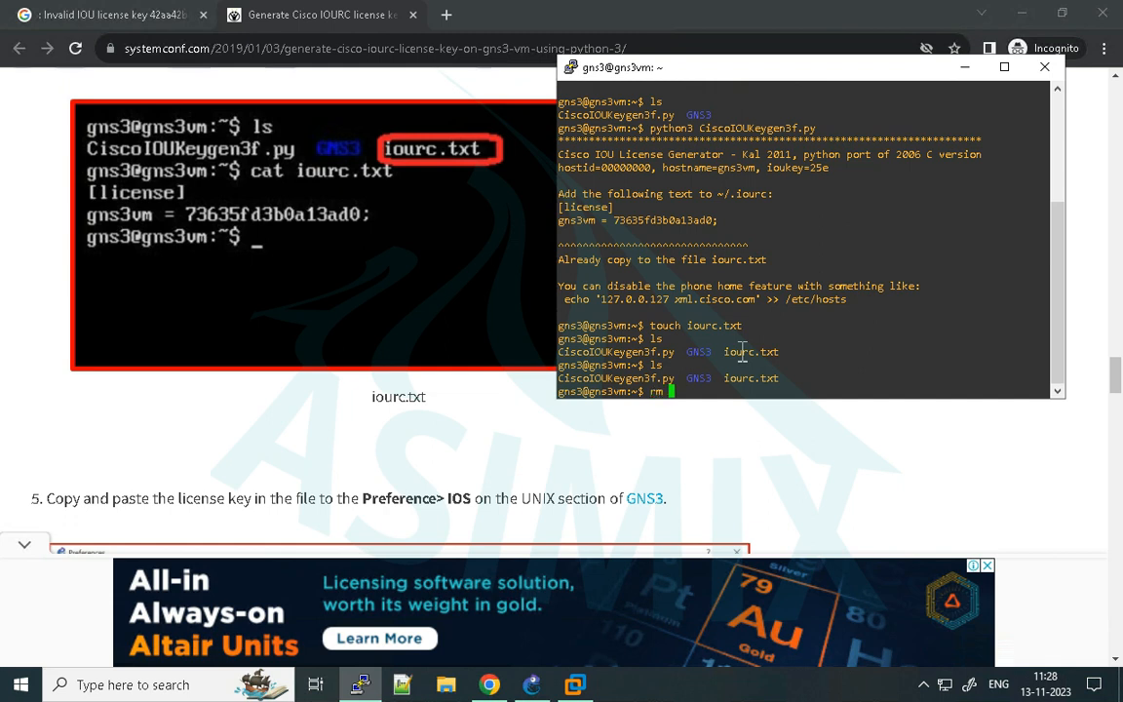
Check the license entry in iourc.txt with nano, exit the editor and list the directory.
text(nano iourc.txt)
key(Return)
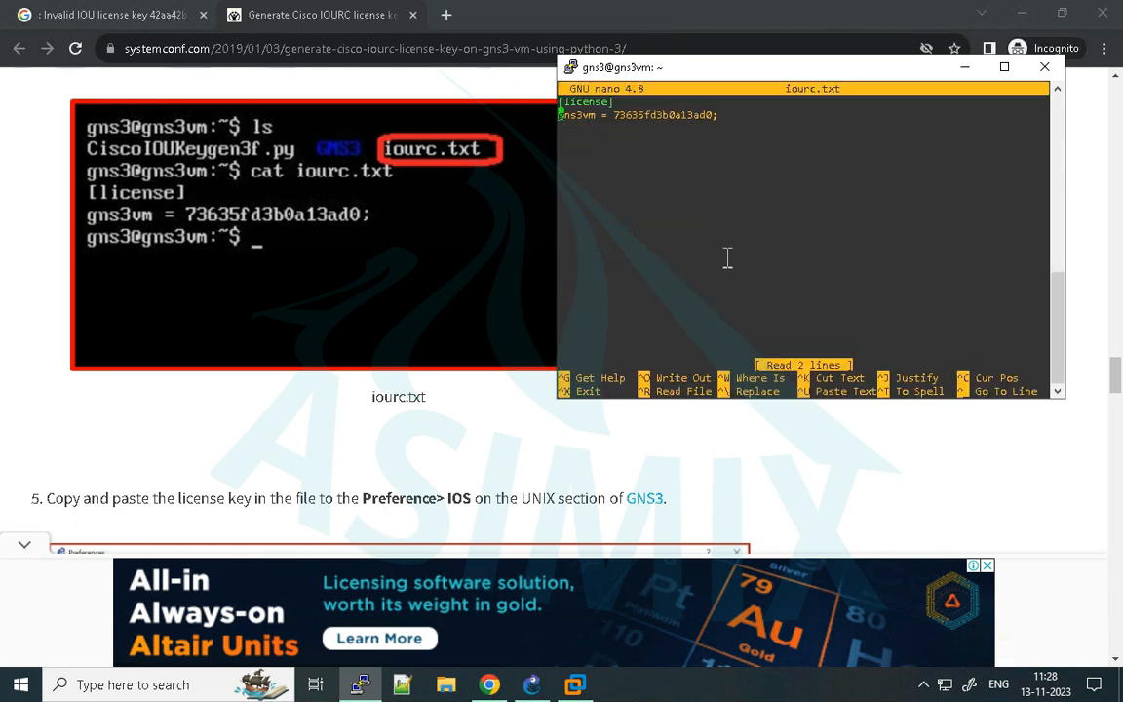
key(ctrl+x)
text(l)
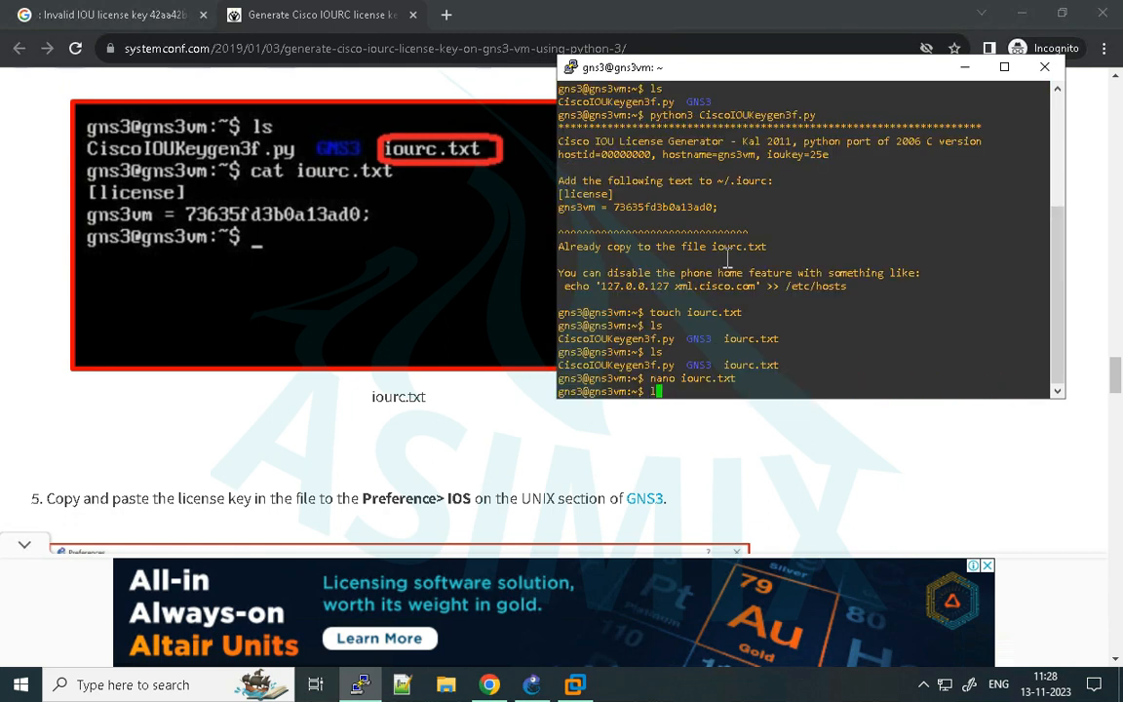
text(s)
key(Return)
Reopen iourc.txt in nano.
key(Up)
key(Up)
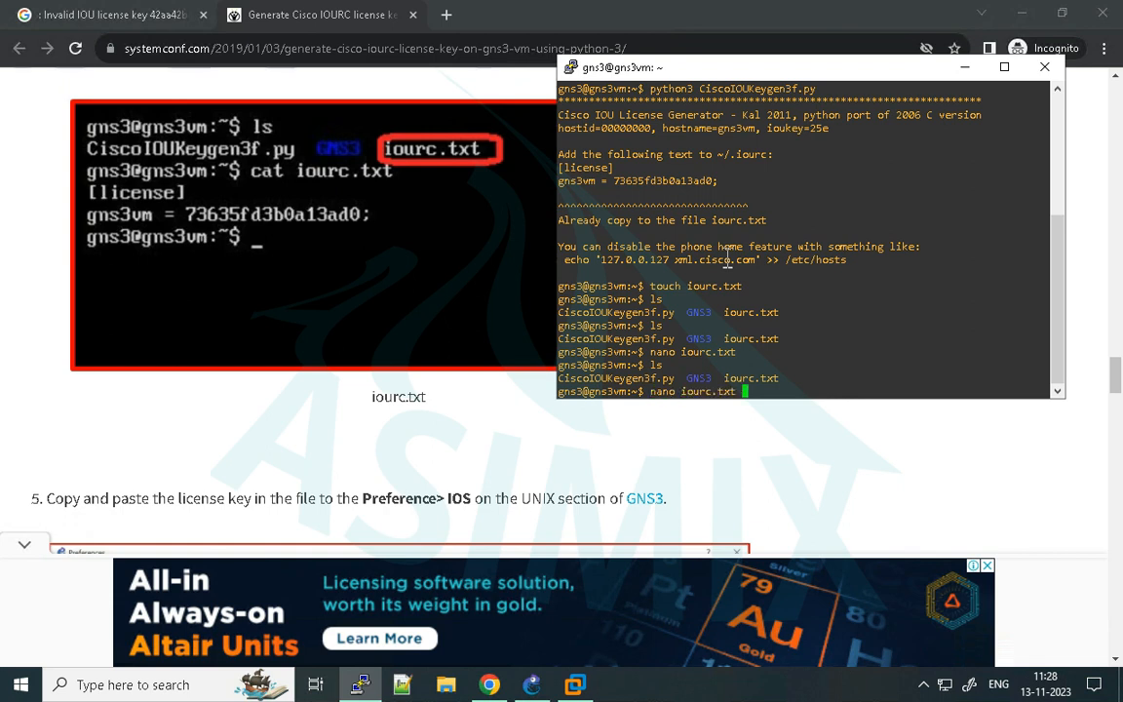
key(Return)
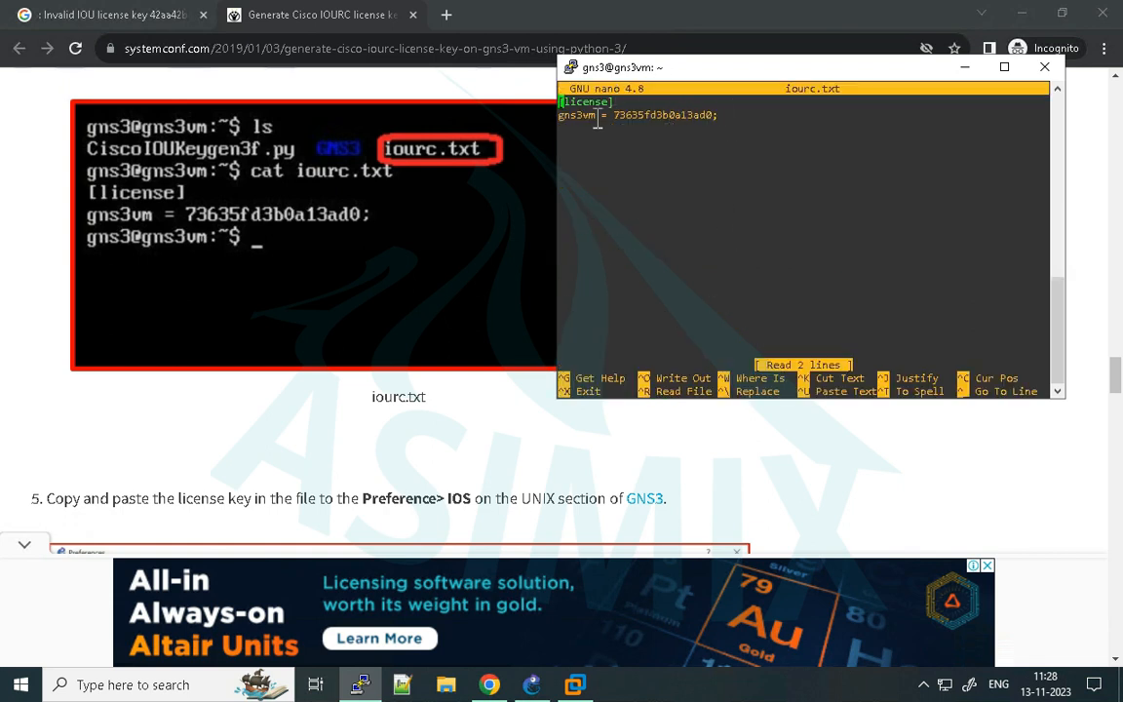
Copy the [license] section with its key line from iourc.txt, exit nano and switch to GNS3.
drag(560, 114, 651, 115)
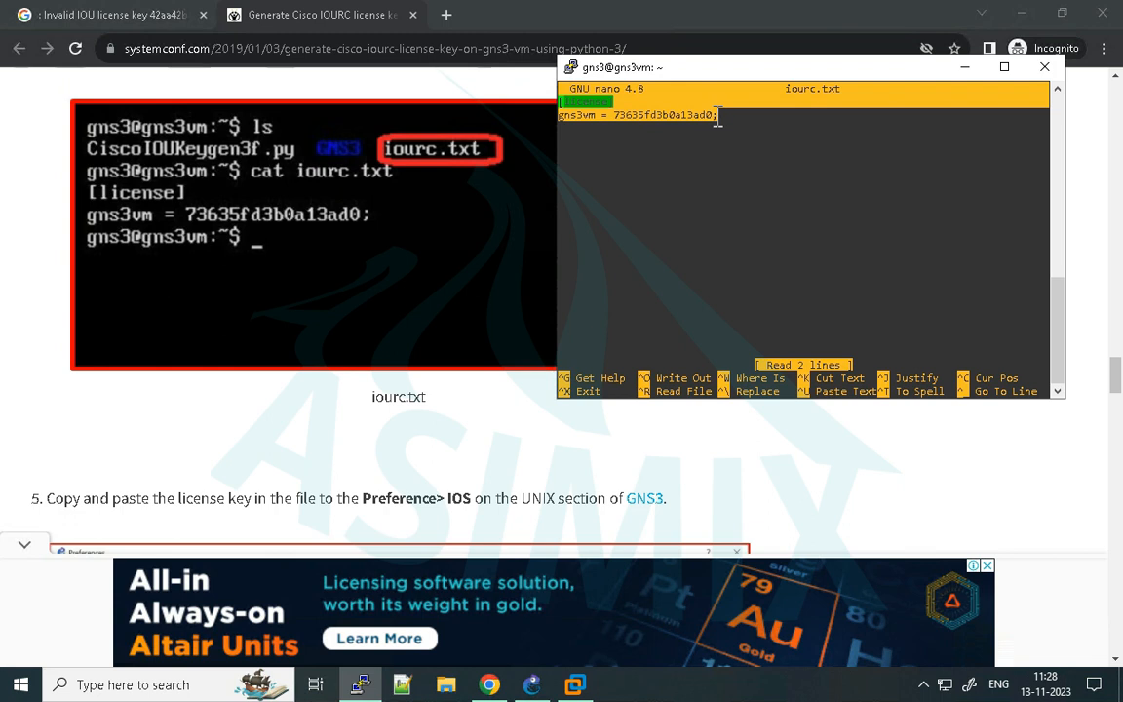
click(687, 183)
key(ctrl+x)
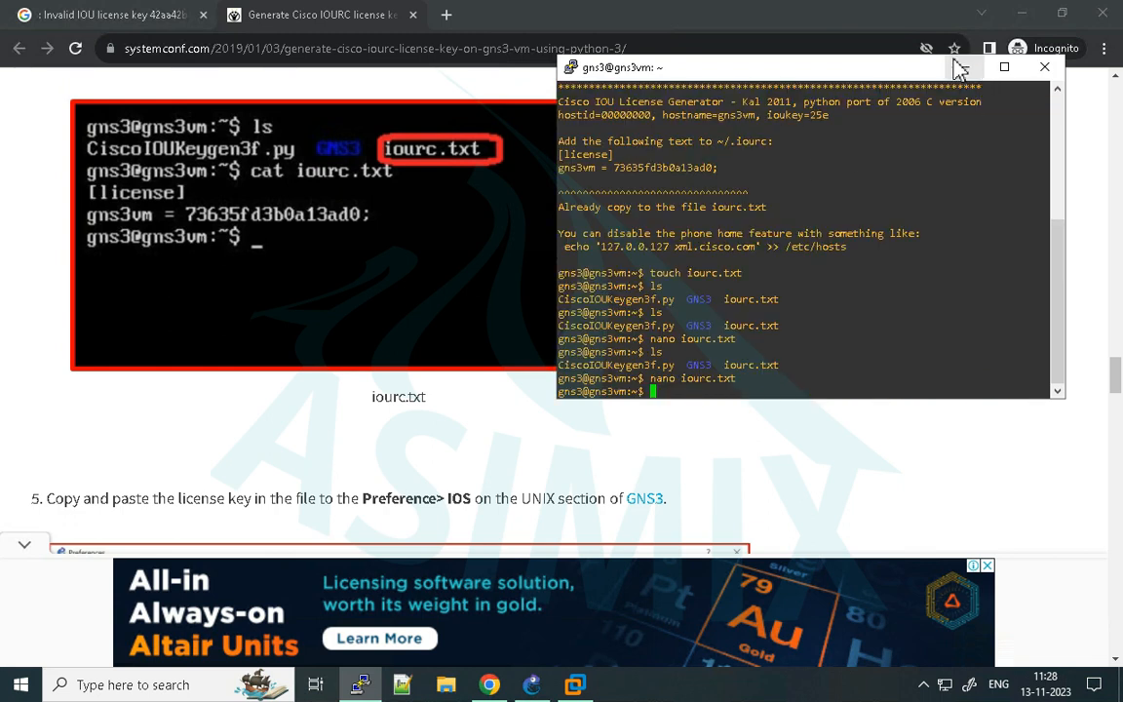
click(965, 68)
click(1017, 15)
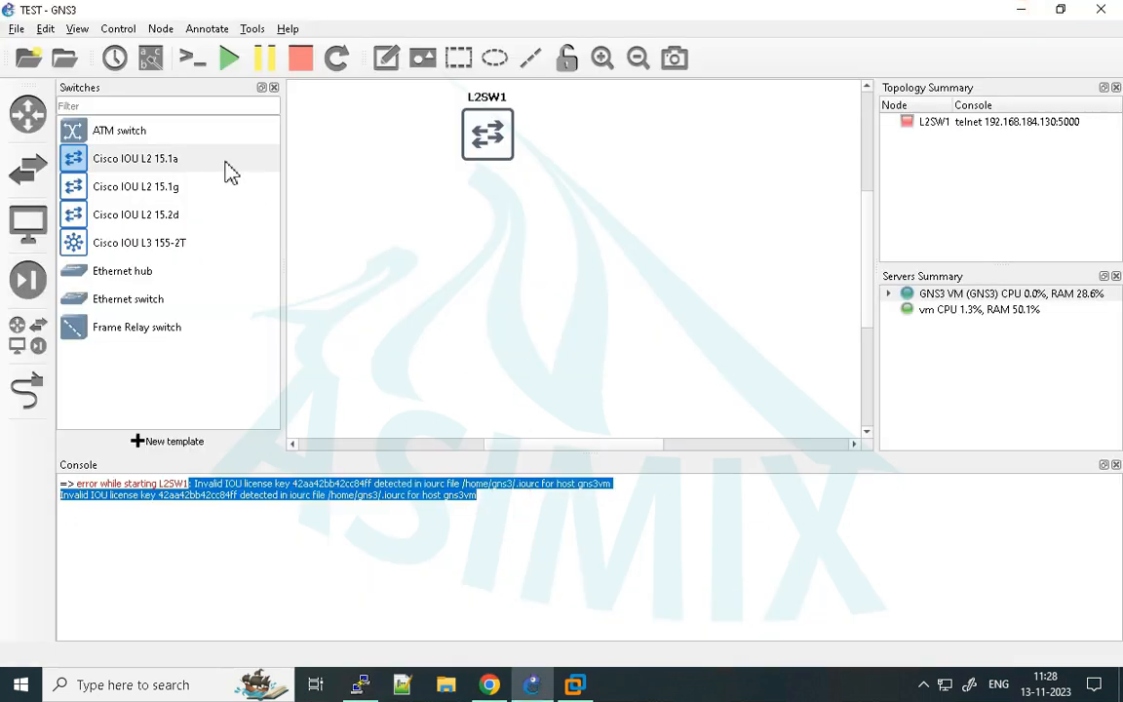
Paste the copied license text into the IOU licence (iourc file) field of the IOS on UNIX preferences and apply it.
click(46, 30)
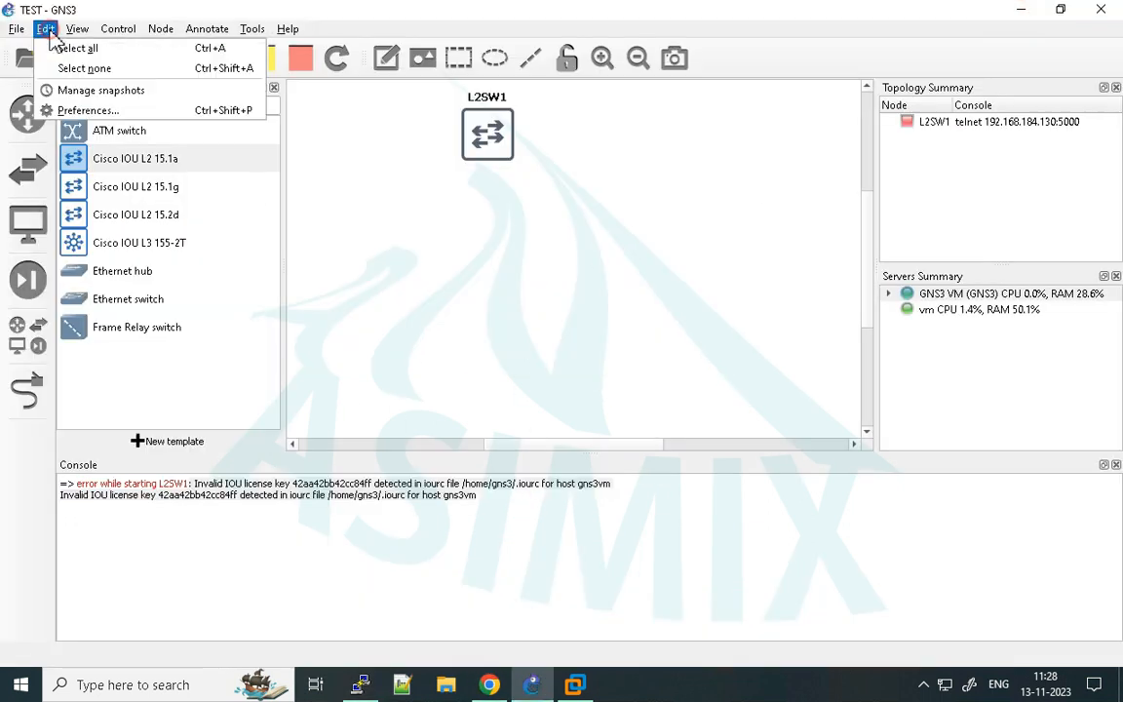
click(68, 110)
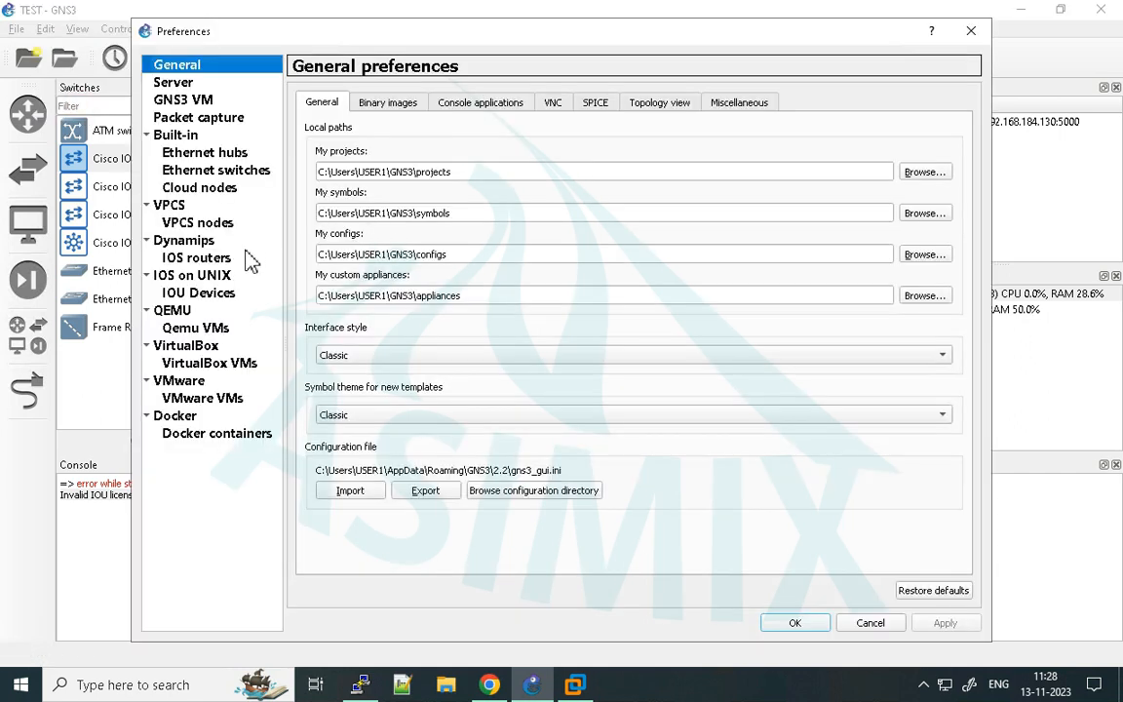
click(181, 275)
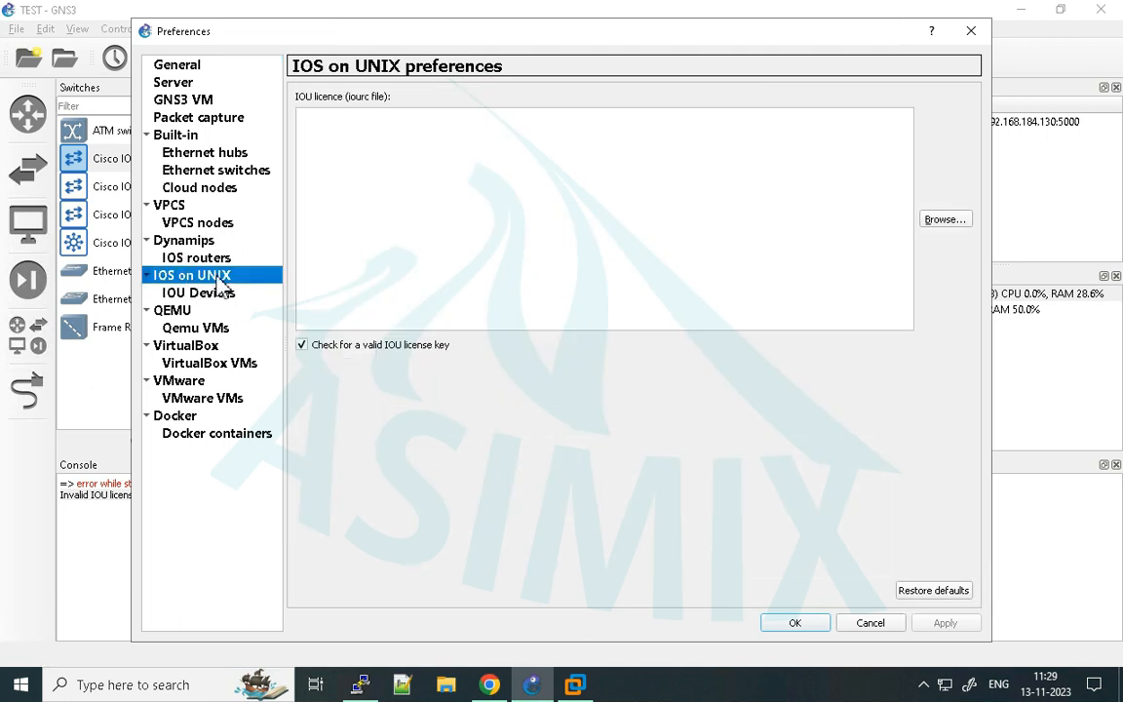
click(404, 135)
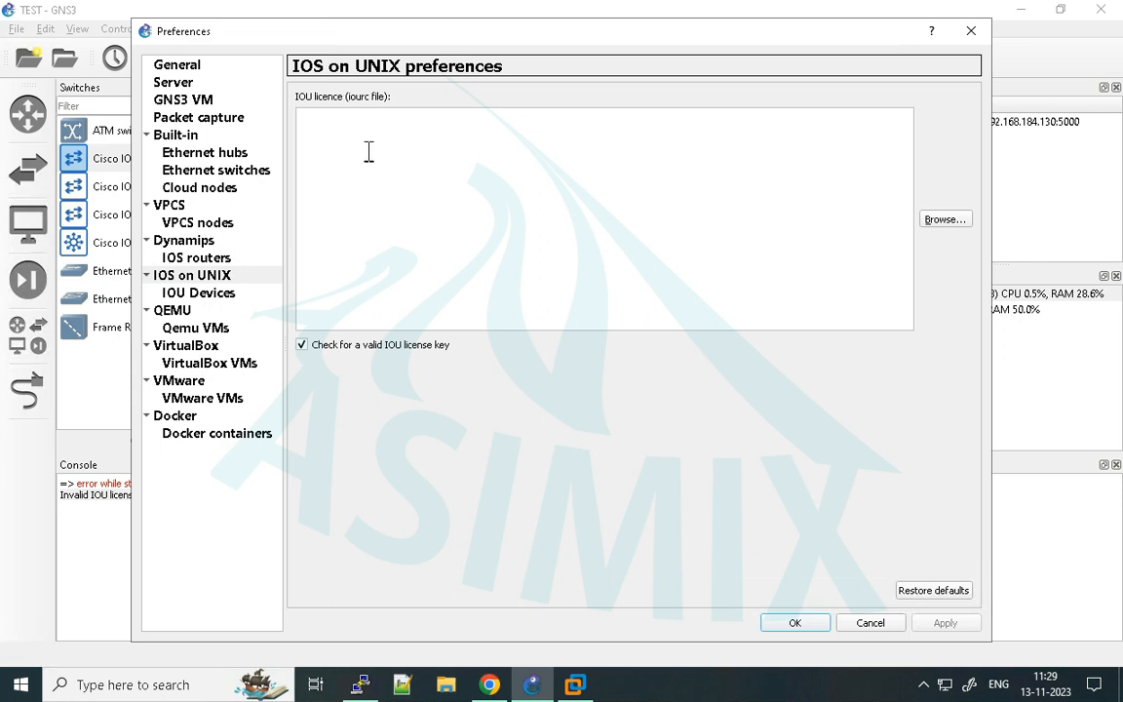
key(ctrl+v)
click(944, 623)
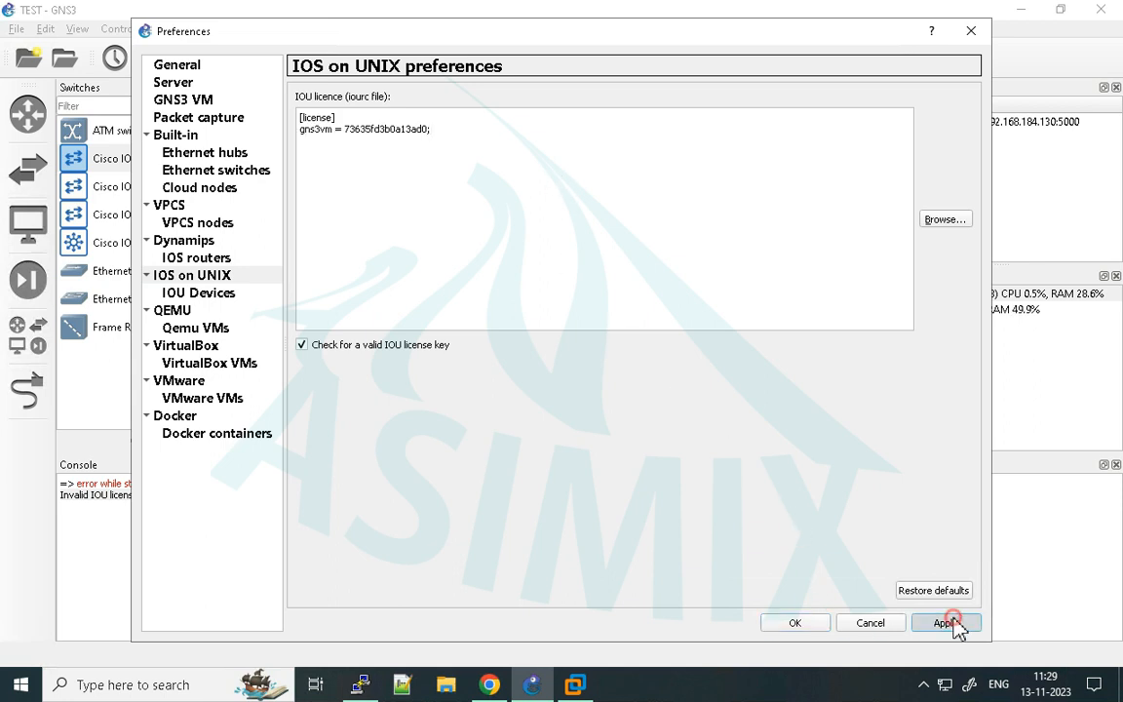
click(794, 622)
Clear all messages from the GNS3 console and close the console pane.
right_click(656, 508)
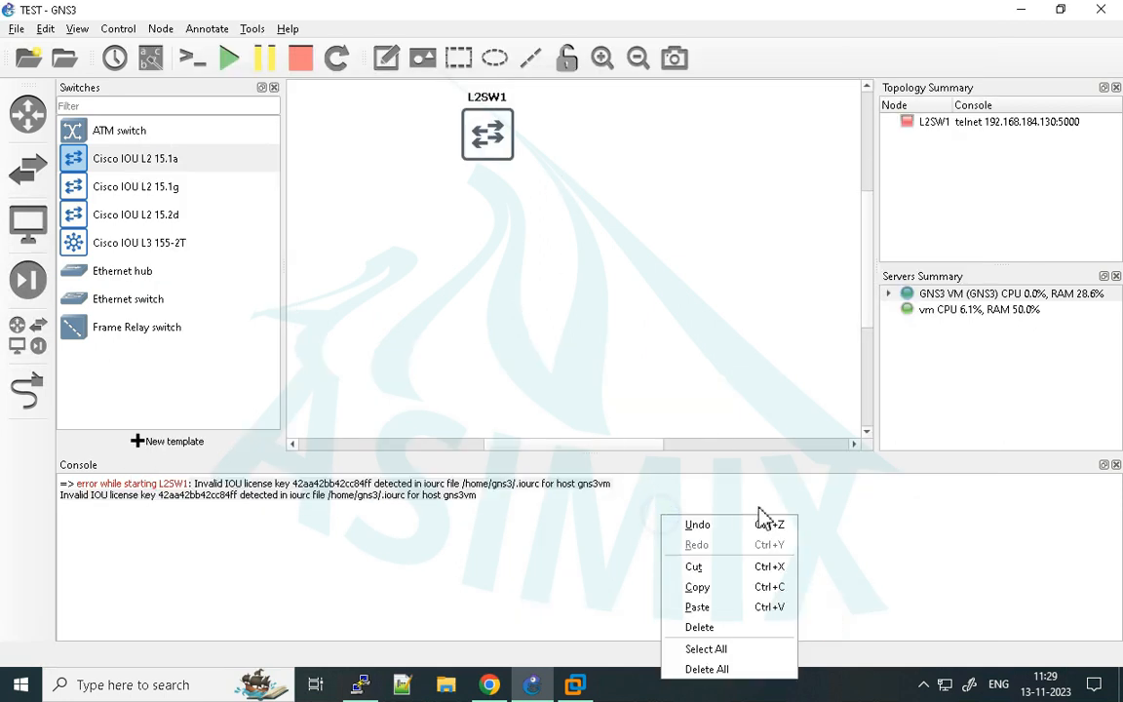
click(729, 666)
right_click(944, 515)
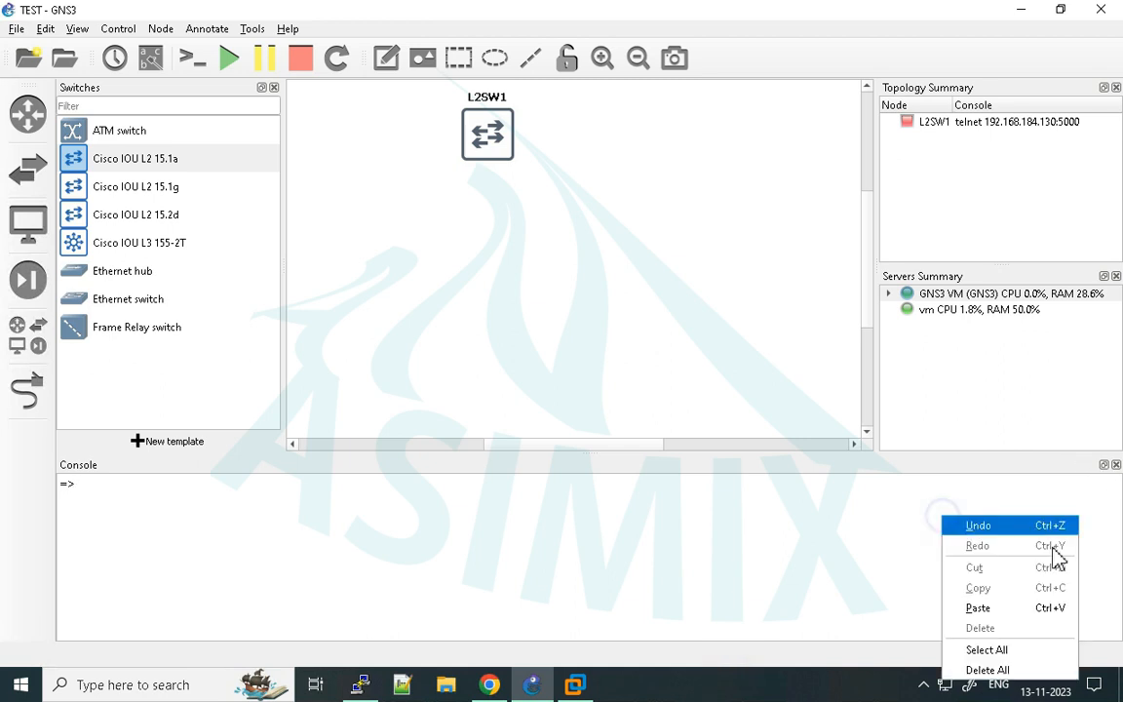
click(994, 672)
click(1116, 465)
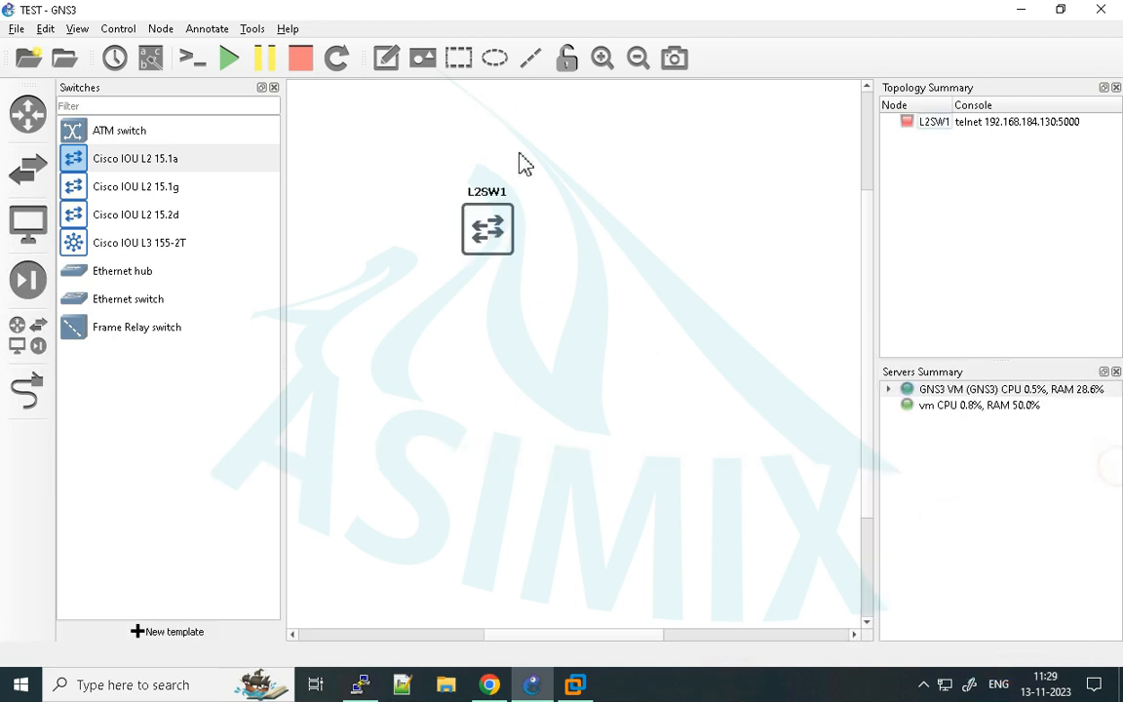
Start switch L2SW1 and open its console session.
right_click(491, 221)
click(562, 266)
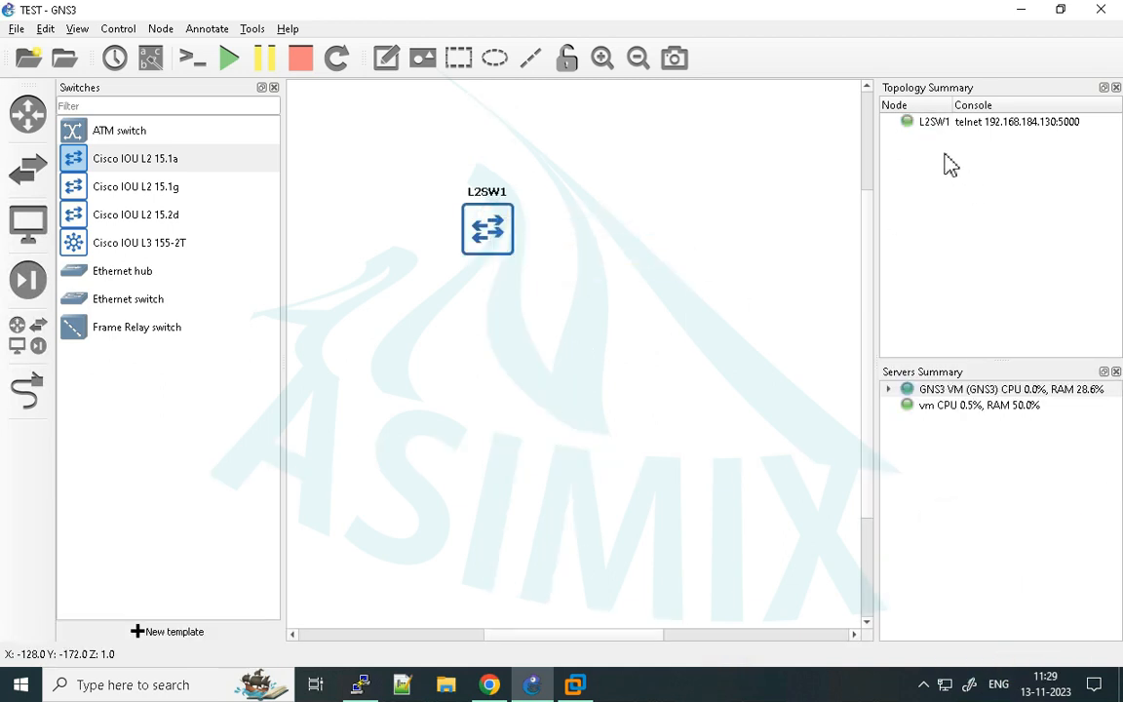
right_click(492, 220)
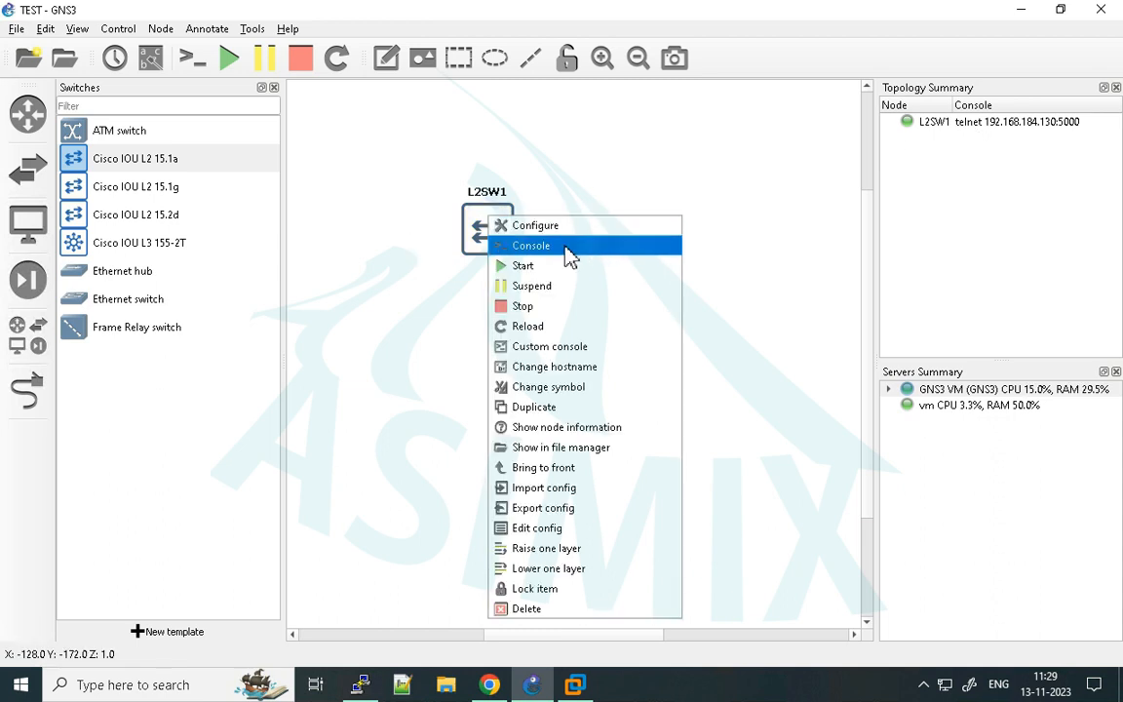
click(565, 245)
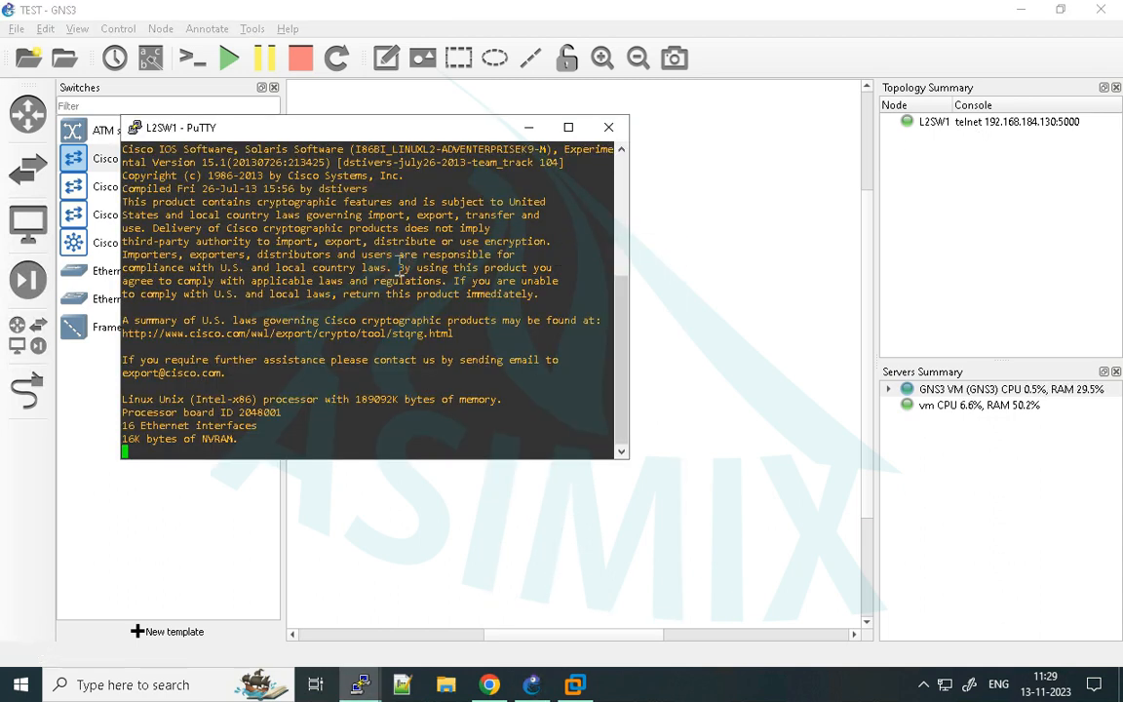
drag(258, 136, 302, 105)
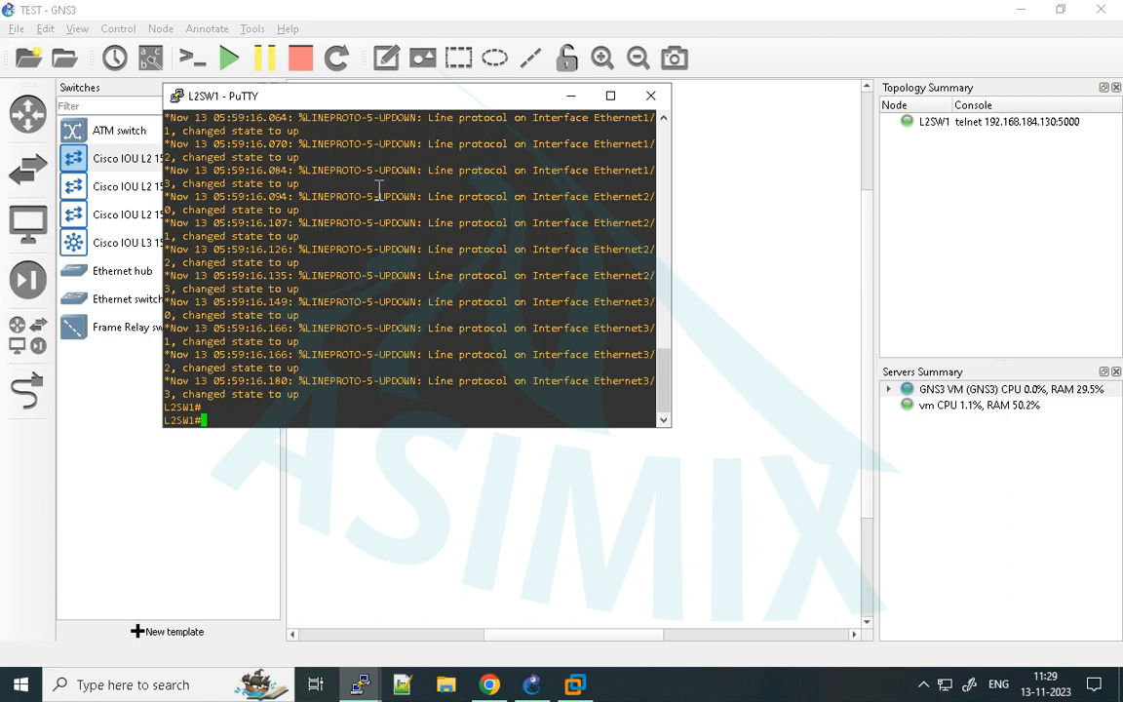
Run "show ip interface brief" on L2SW1, highlight part of the interface list and close the console session.
key(Return)
key(Return)
key(Return)
text(sho)
key(Tab)
text(ip i)
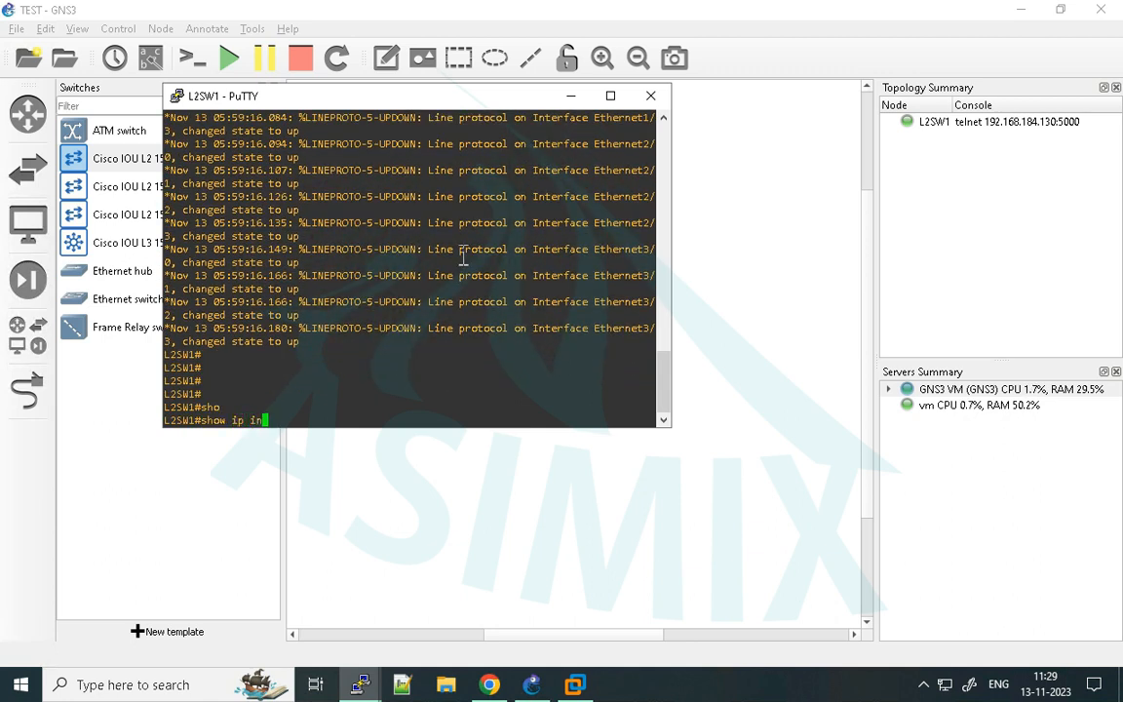
text(n)
key(Tab)
text(br)
key(Tab)
key(Return)
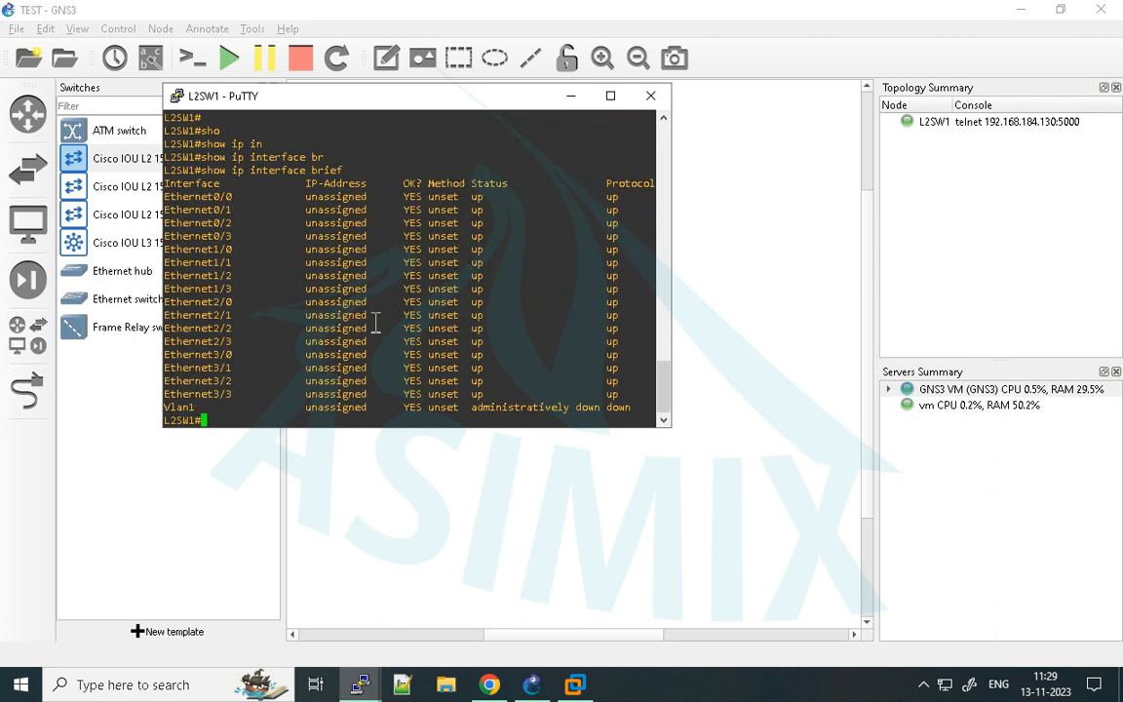
drag(164, 248, 364, 346)
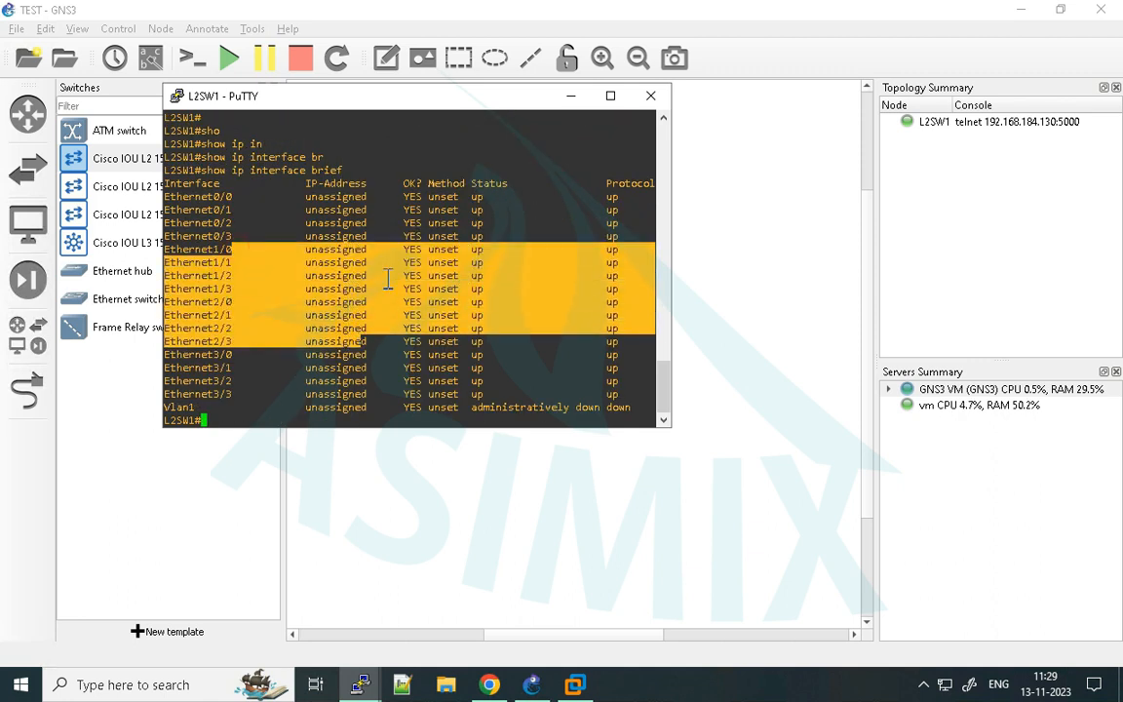
click(650, 96)
click(604, 407)
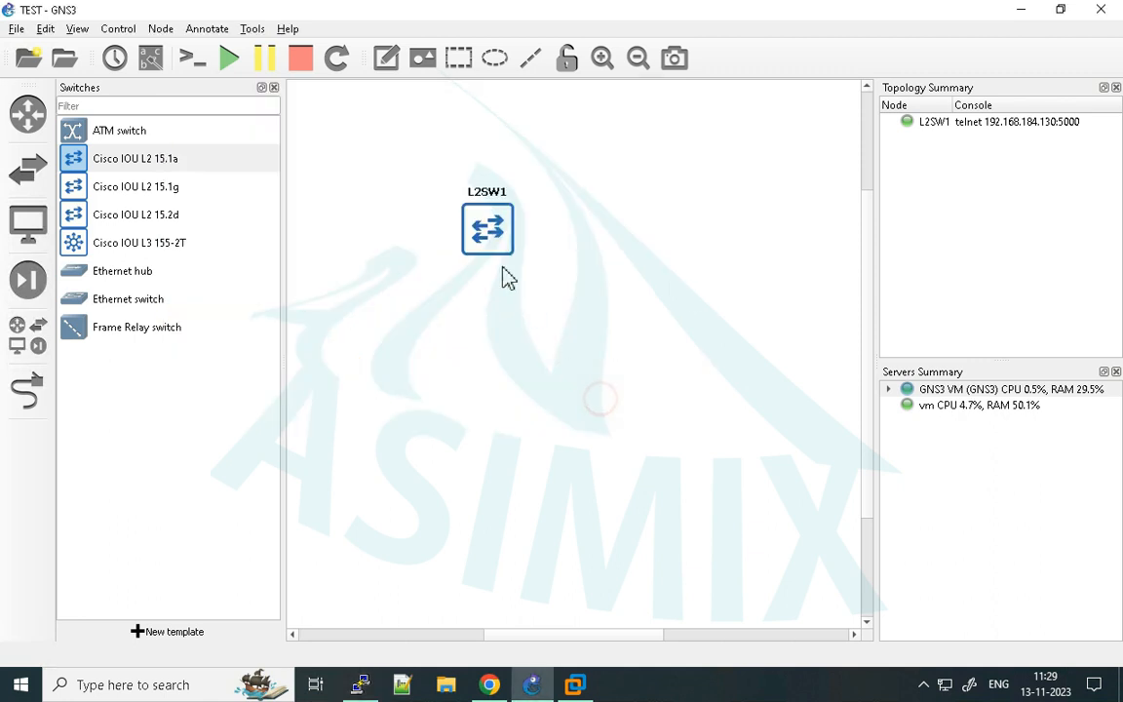
Examine the Ethernet and serial adapter settings in L2SW1's configuration and close it without applying changes.
right_click(466, 215)
click(508, 225)
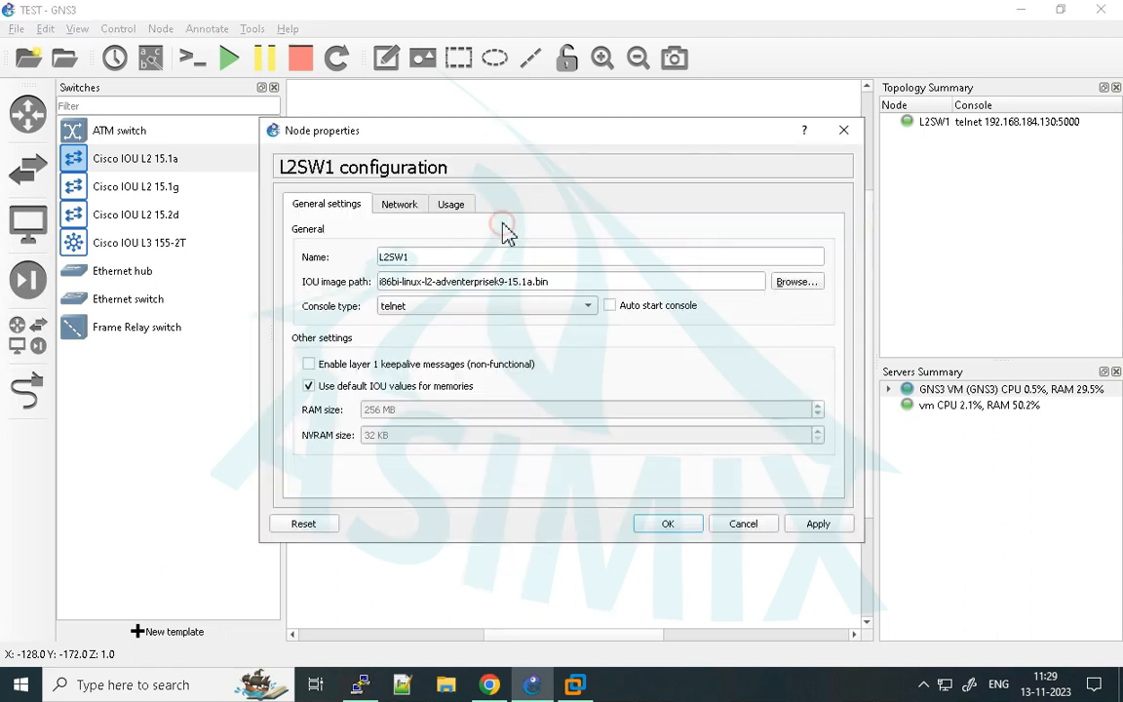
click(398, 207)
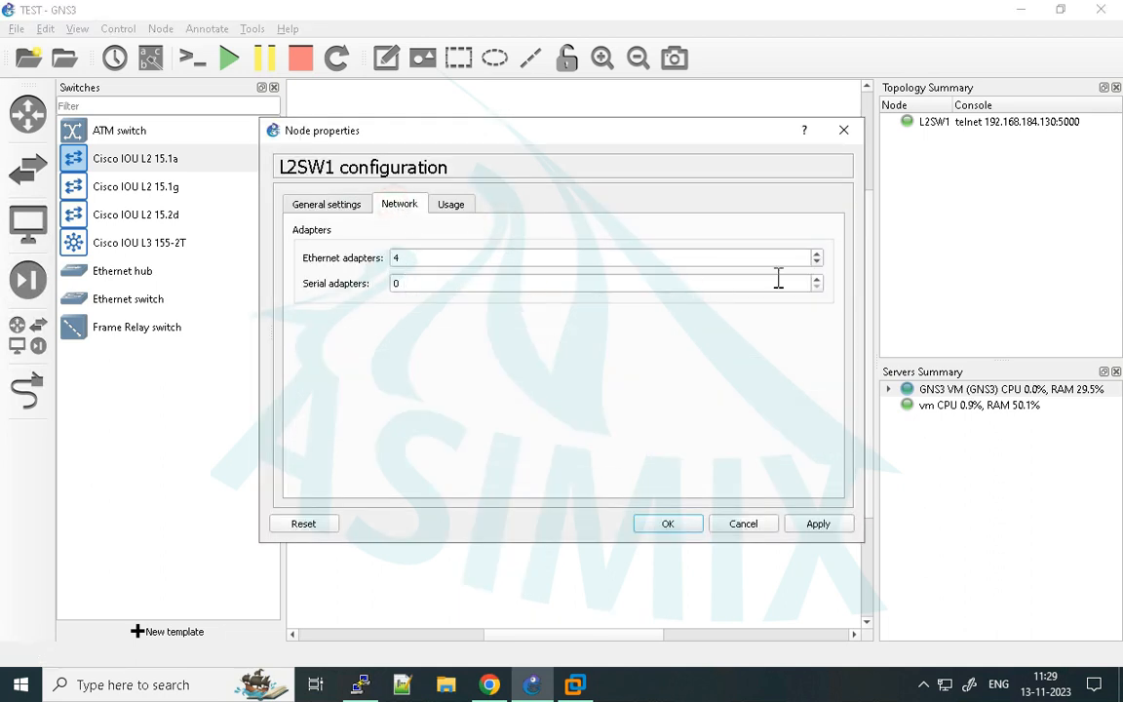
click(817, 258)
click(817, 260)
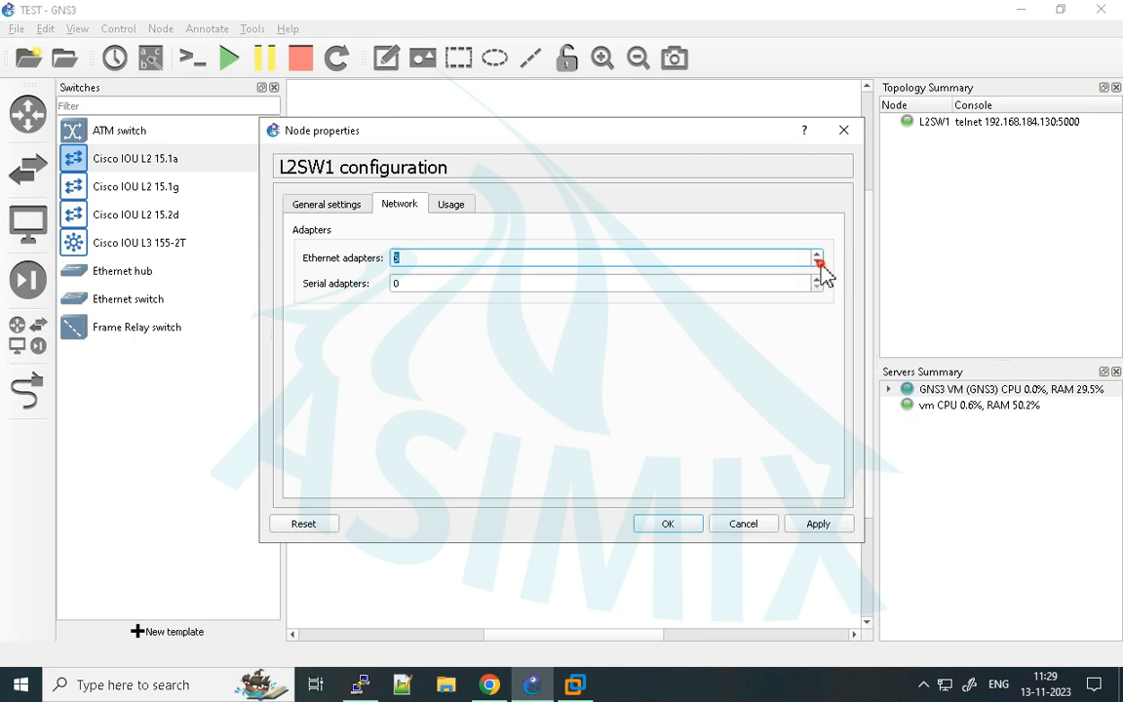
click(843, 129)
Delete switch L2SW1 from the topology and confirm the deletion.
click(589, 271)
drag(425, 192, 476, 220)
right_click(474, 220)
click(490, 689)
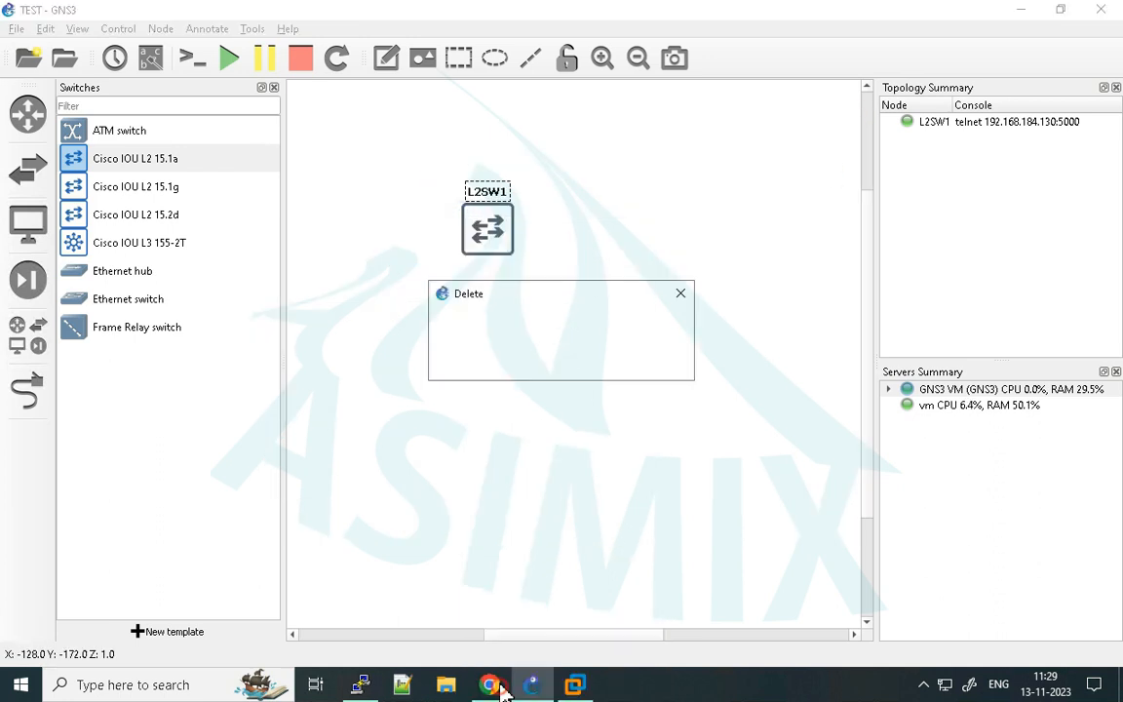
click(573, 364)
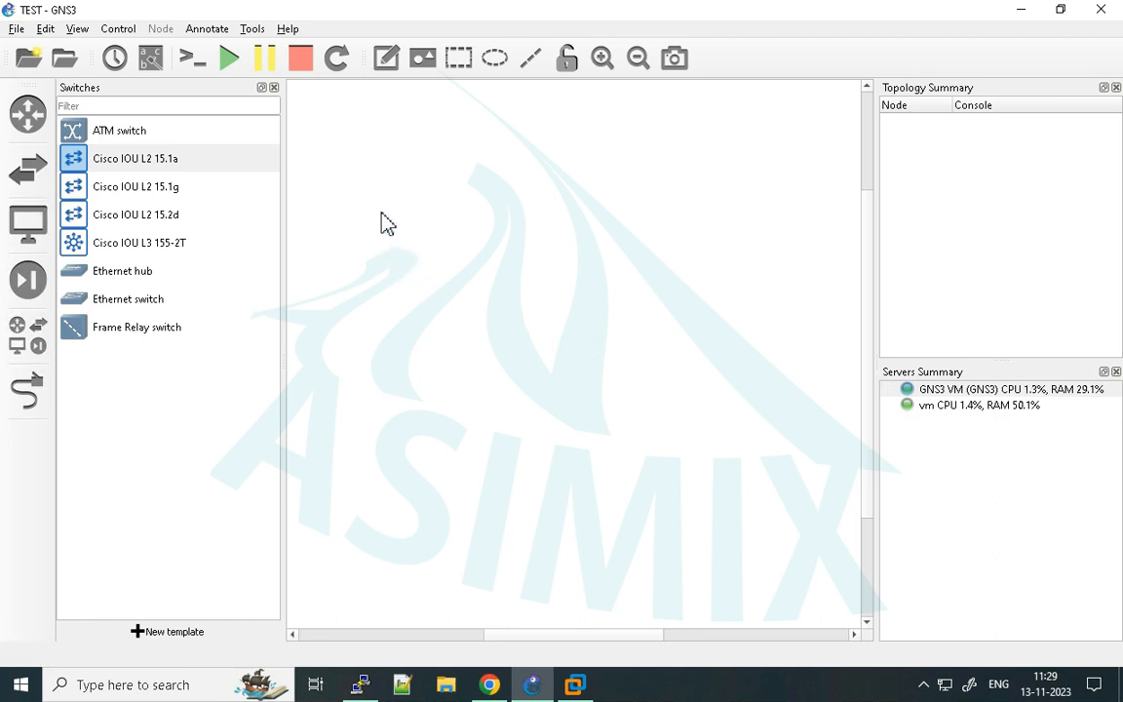
Bring up the GNS3 VM PuTTY session and close it, confirming the exit.
click(148, 159)
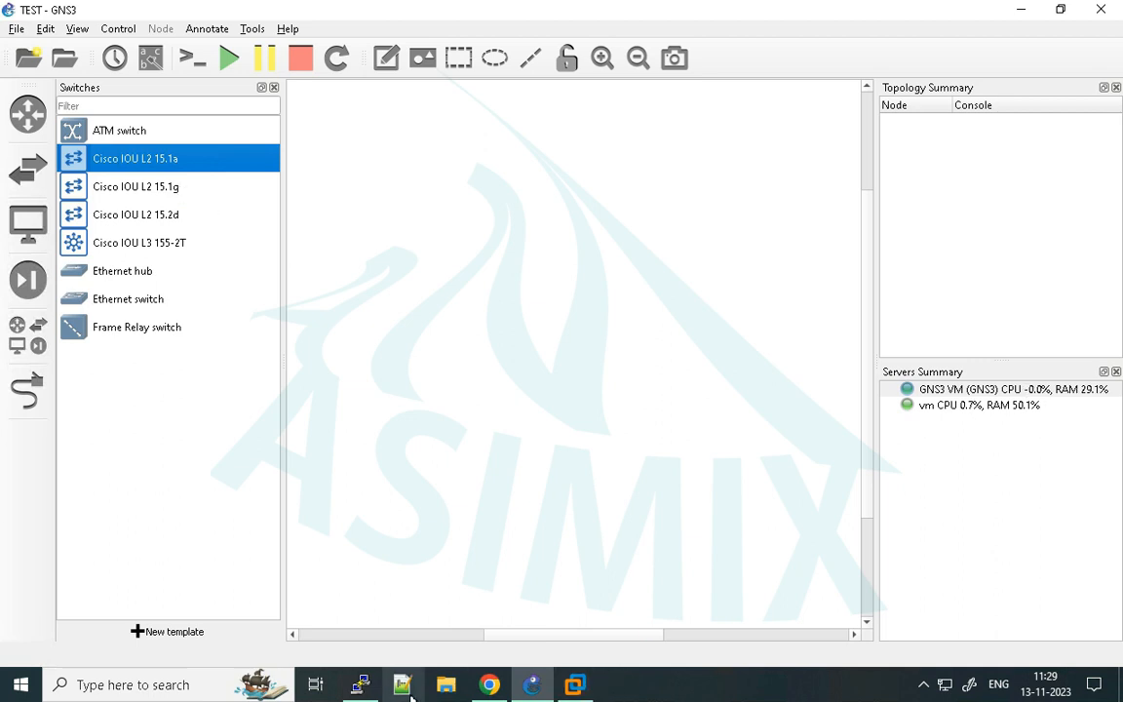
click(359, 684)
key(Return)
key(Return)
key(Return)
click(1043, 66)
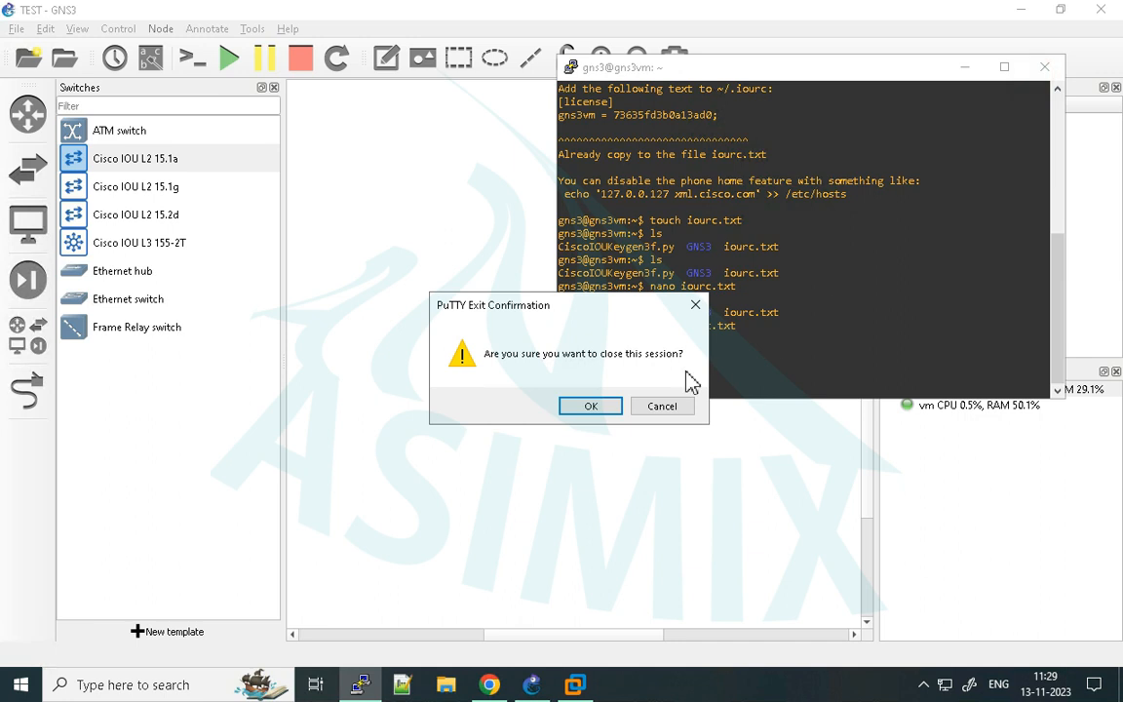
click(614, 403)
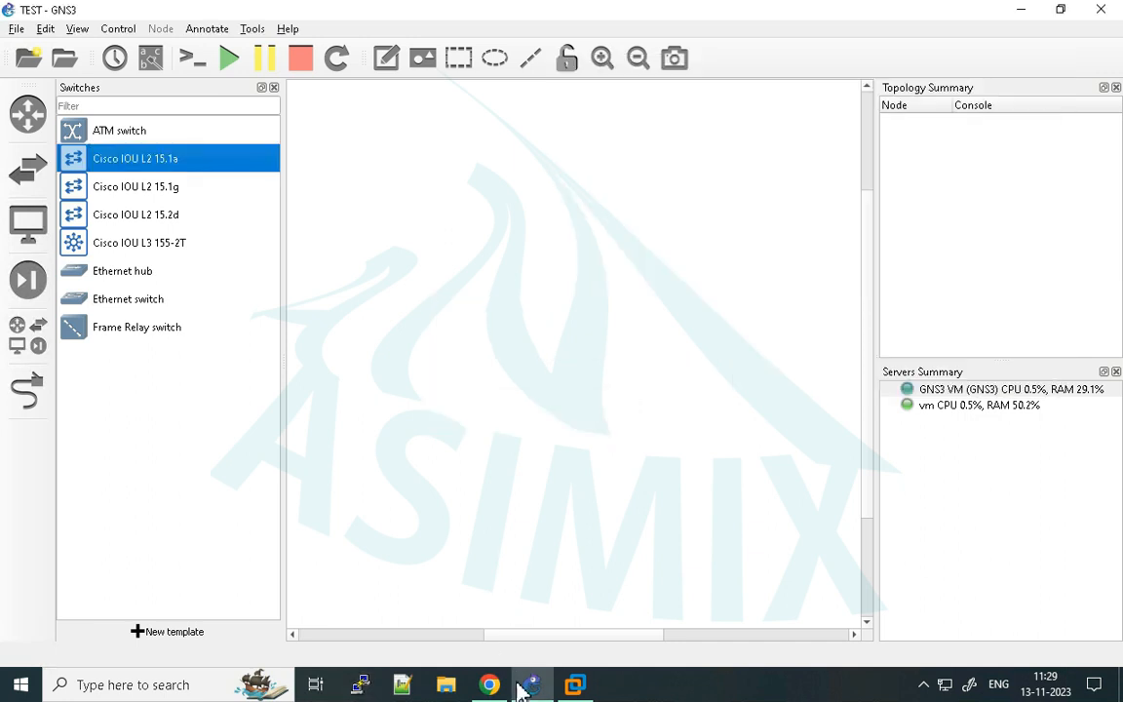
click(527, 312)
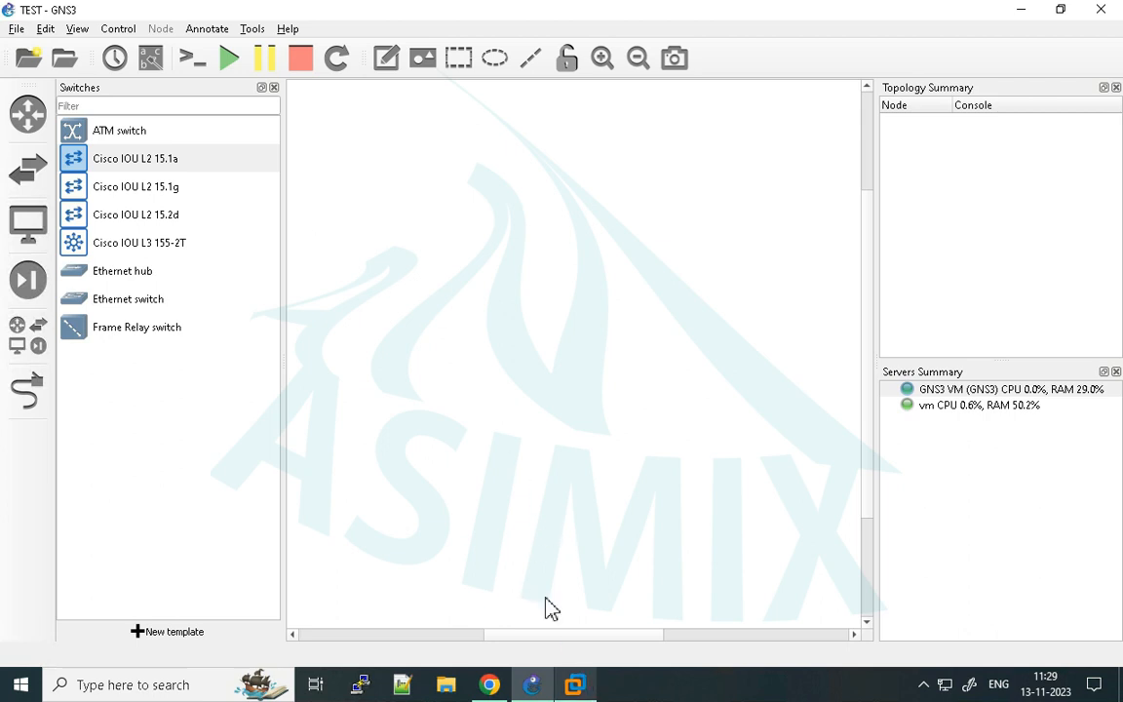
click(577, 687)
click(1017, 10)
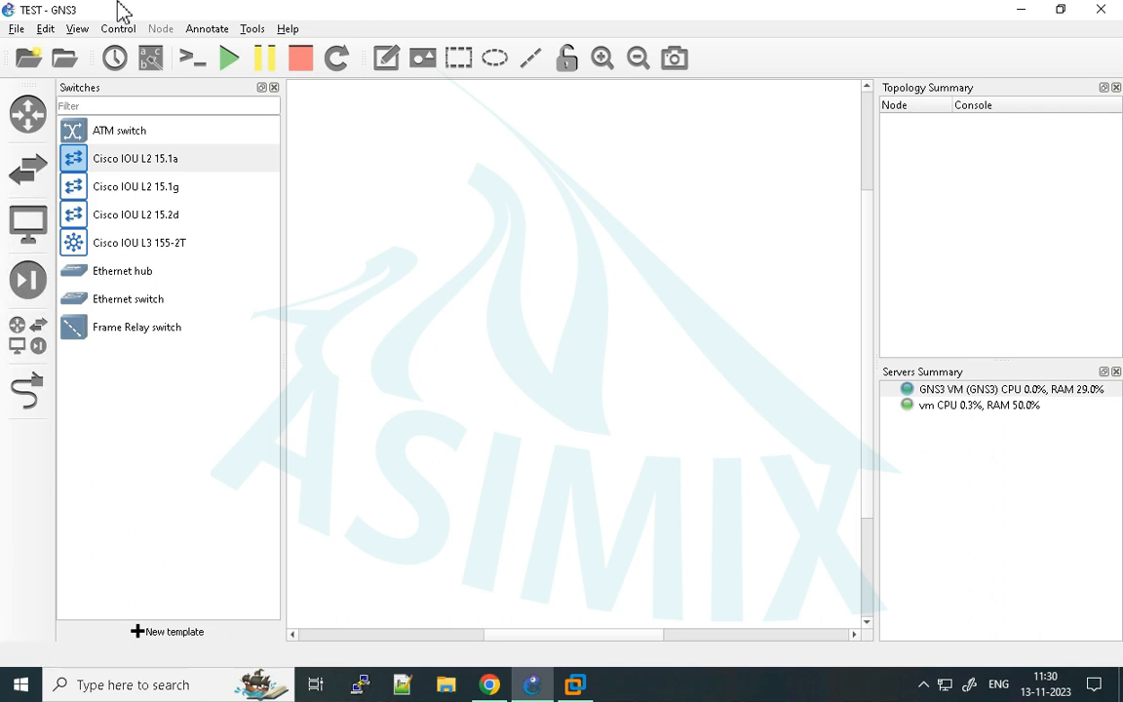
mouse_move(118, 7)
mouse_move(250, 9)
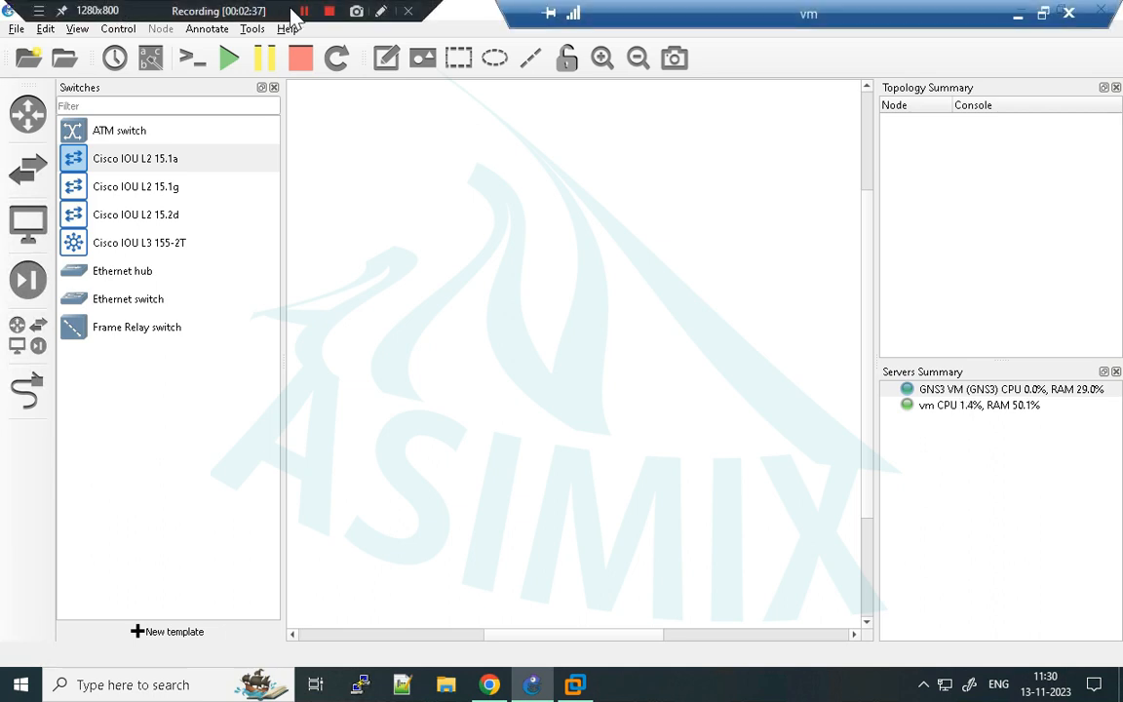